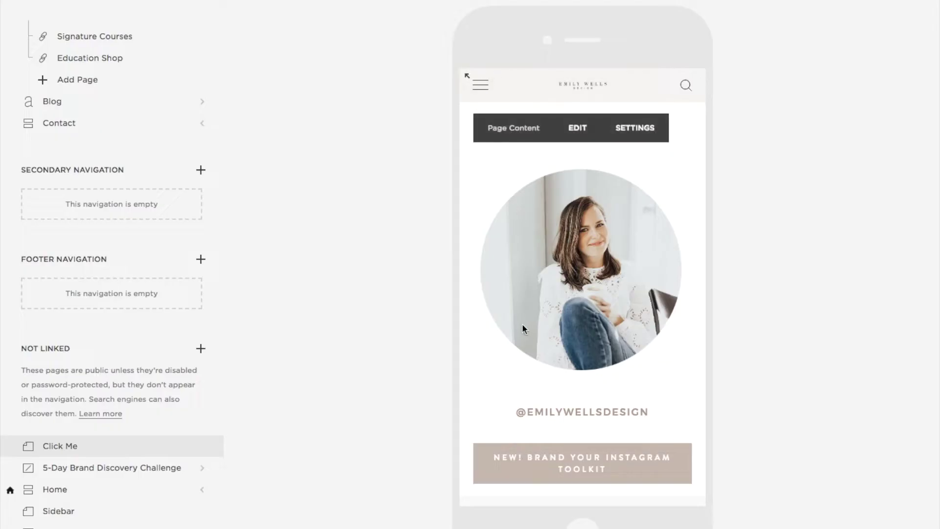
pyautogui.scroll(-3, 522, 324)
pyautogui.scroll(-10, 496, 324)
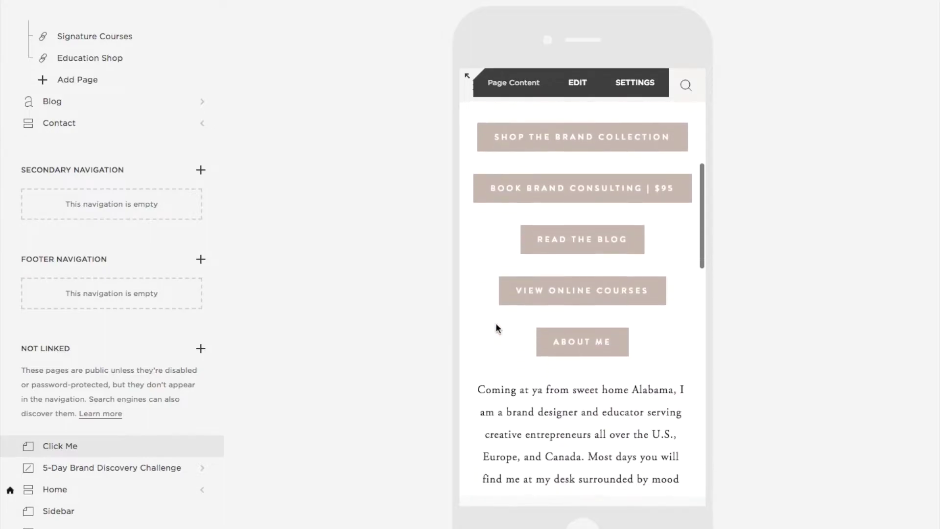
pyautogui.scroll(10, 496, 322)
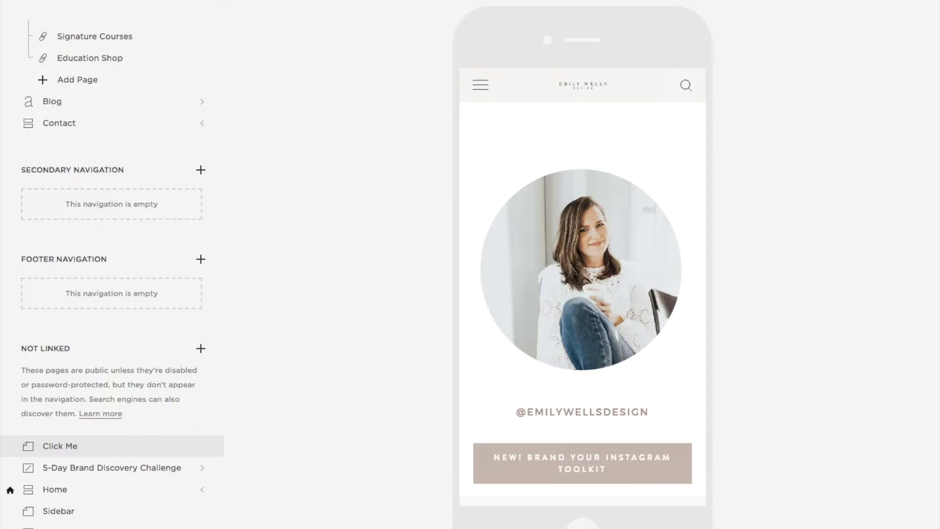
# Step: Return the preview to desktop width and start adding a new page under NOT LINKED
pyautogui.click(661, 2)
pyautogui.scroll(-1, 565, 50)
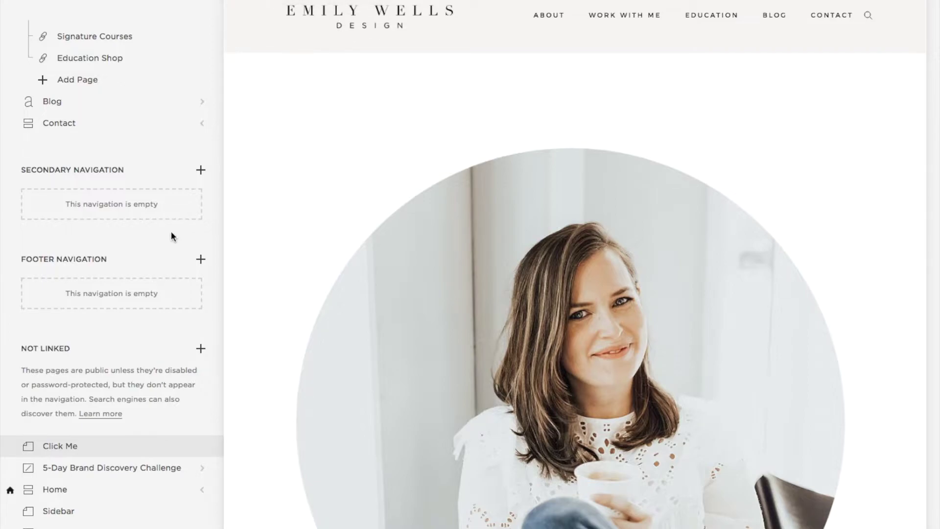
pyautogui.moveTo(74, 349); pyautogui.dragTo(31, 351)
pyautogui.click(93, 350)
pyautogui.click(200, 349)
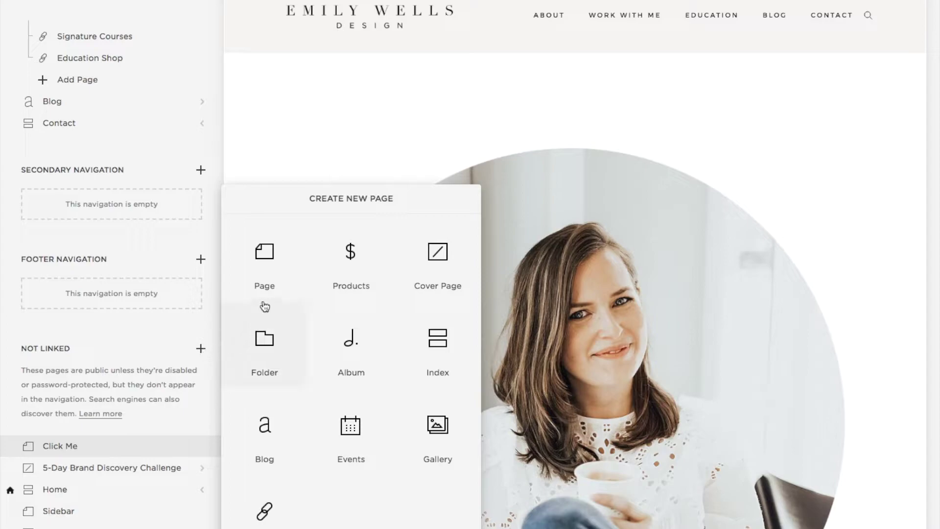
# Step: Create a blank page titled 'Clich Here'
pyautogui.click(270, 269)
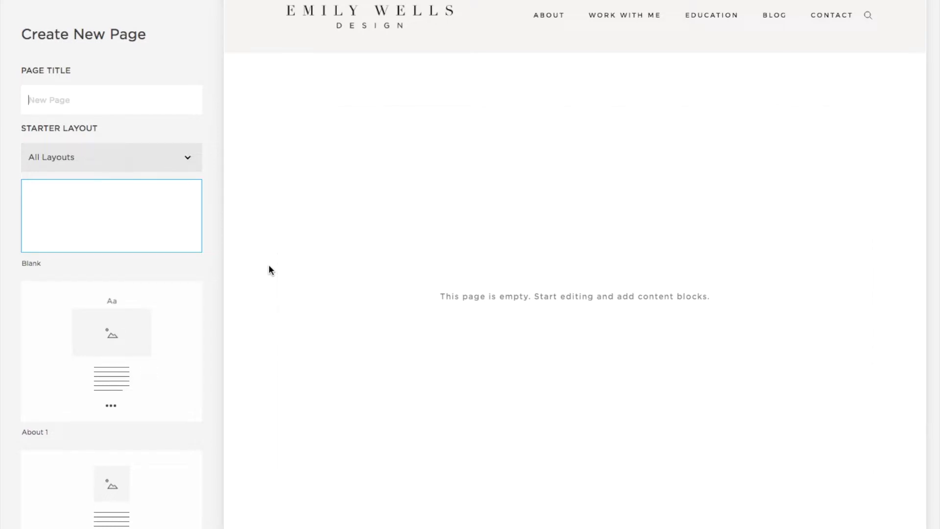
pyautogui.write('CLi')
pyautogui.press('BackSpace')
pyautogui.write('lich Here')
pyautogui.press('Return')
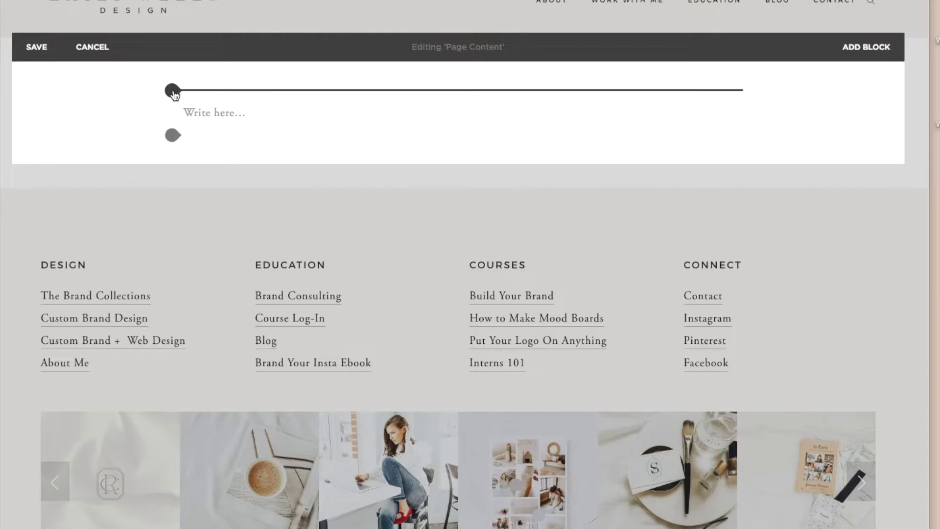
# Step: Insert an image block at the top and upload headshot.png into it
pyautogui.click(172, 91)
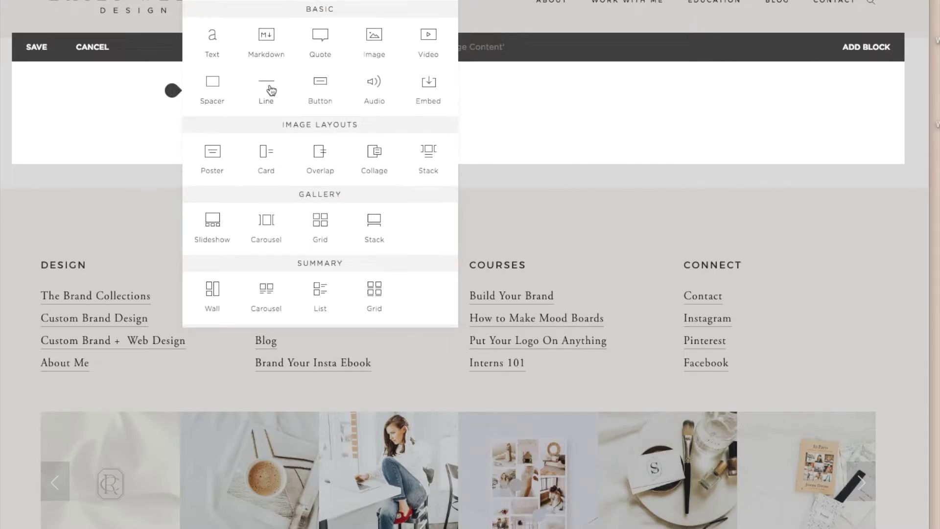
pyautogui.scroll(-10, 267, 88)
pyautogui.scroll(9, 268, 89)
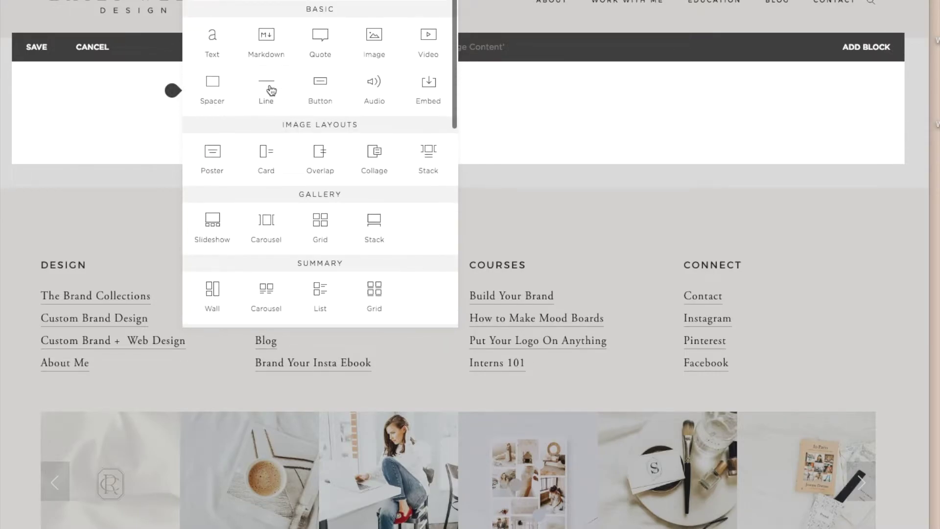
pyautogui.scroll(1, 269, 89)
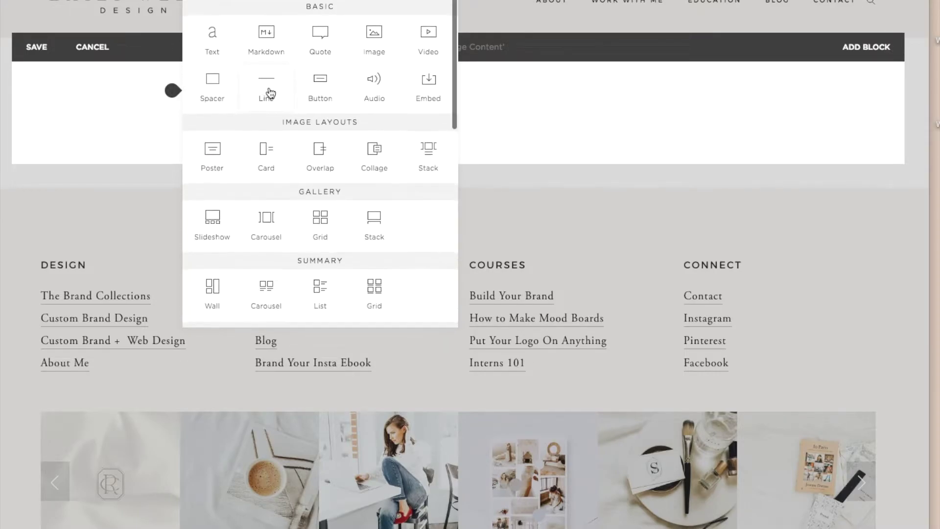
pyautogui.click(375, 41)
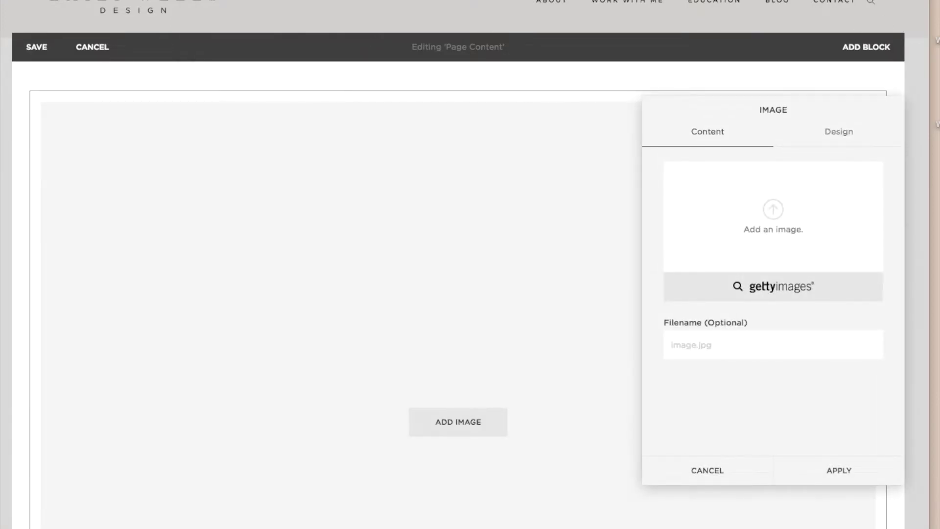
pyautogui.moveTo(932, 191); pyautogui.dragTo(771, 212)
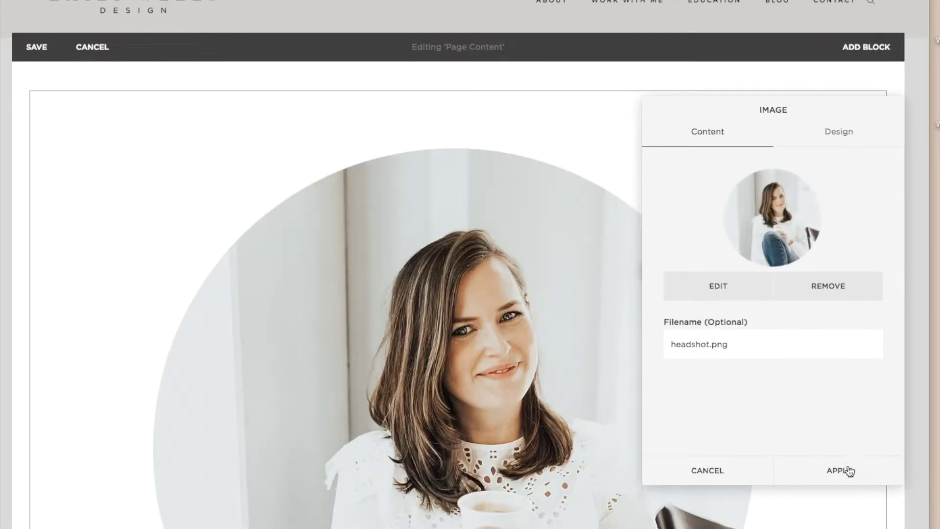
pyautogui.click(852, 473)
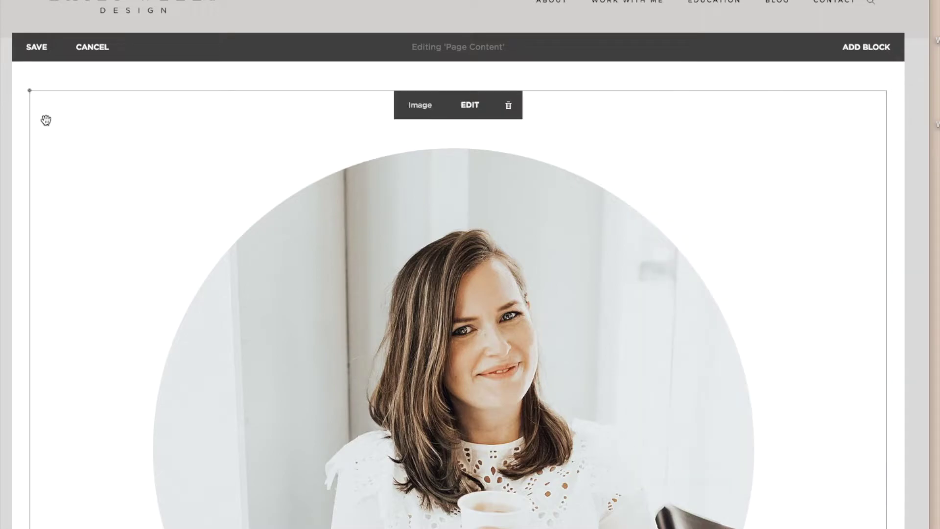
# Step: Save the page edits and review the page with its headshot
pyautogui.click(36, 49)
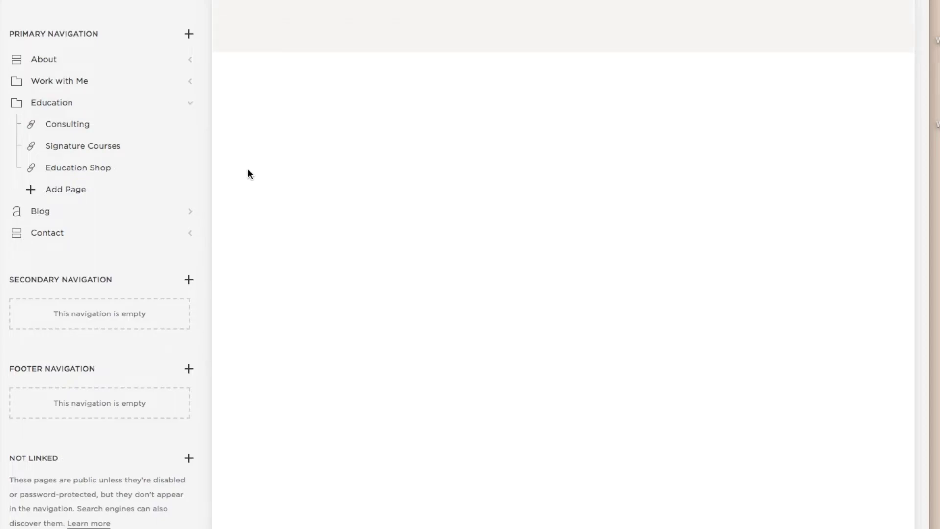
pyautogui.scroll(-7, 257, 170)
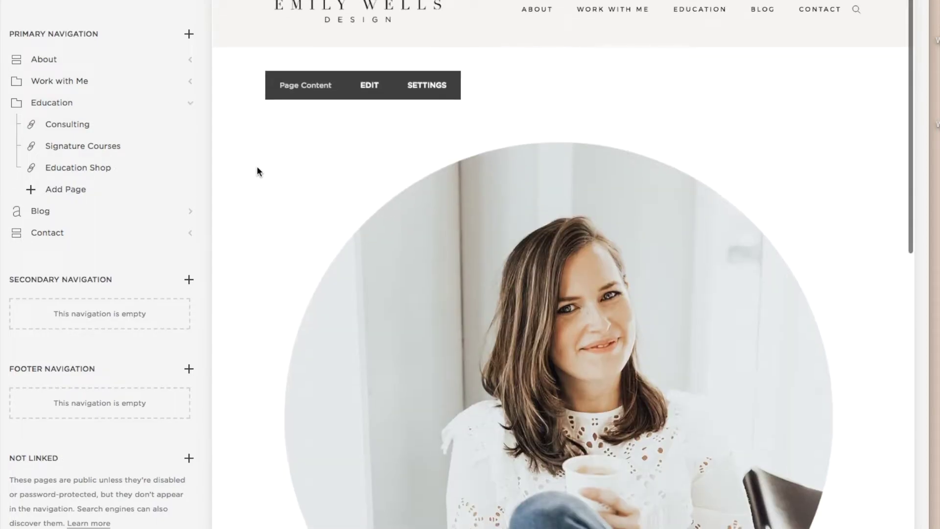
pyautogui.scroll(7, 258, 171)
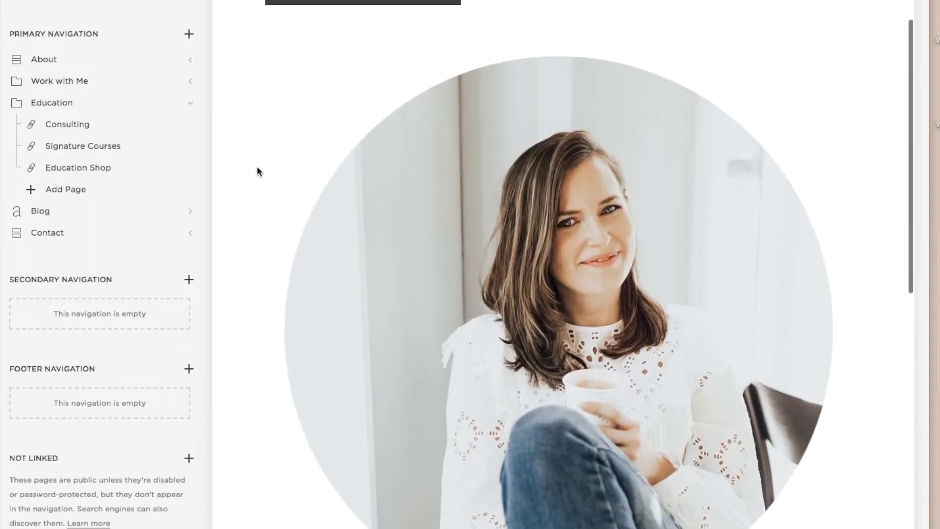
pyautogui.moveTo(568, 4)
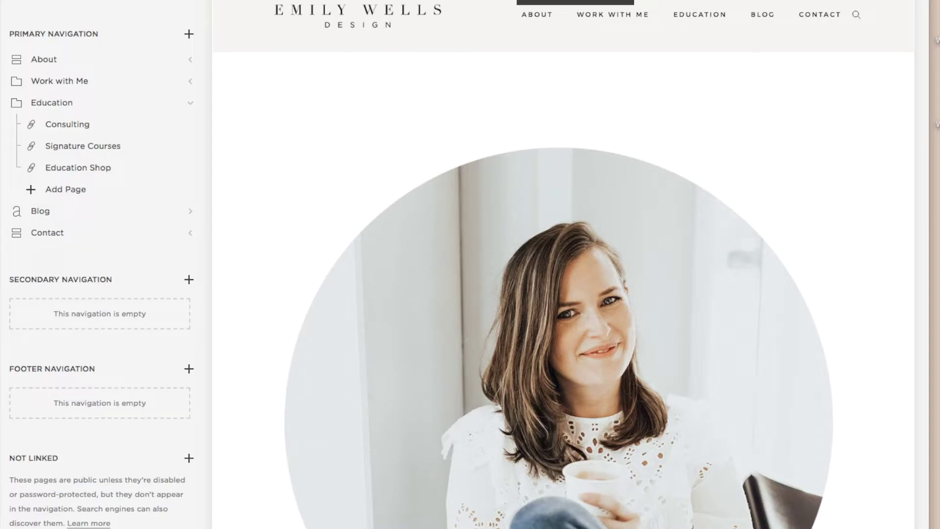
pyautogui.scroll(1, 563, 265)
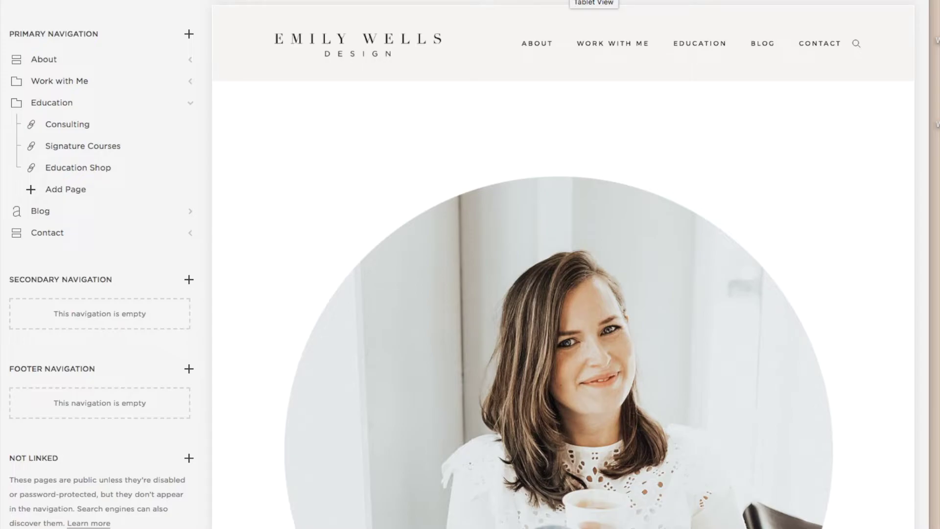
# Step: Preview the page at phone size, then switch back to desktop width
pyautogui.click(544, 1)
pyautogui.scroll(-5, 510, 179)
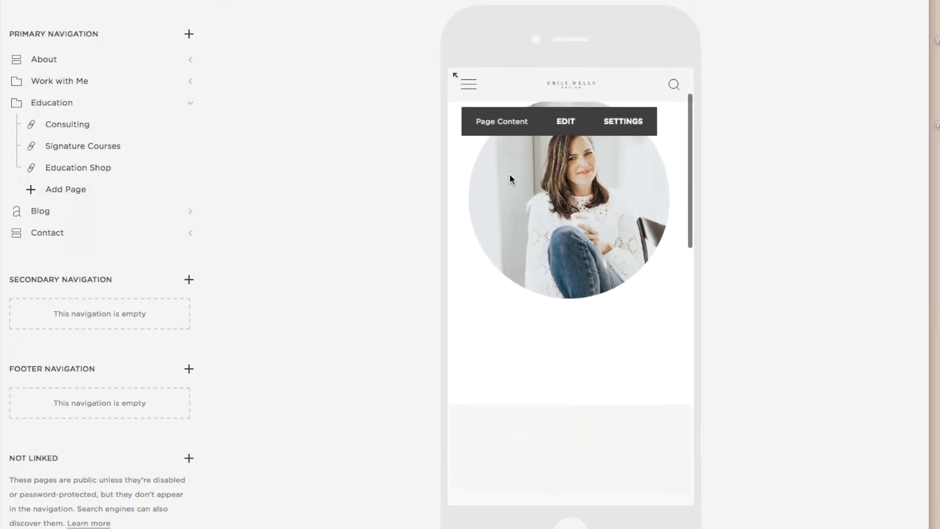
pyautogui.scroll(4, 510, 179)
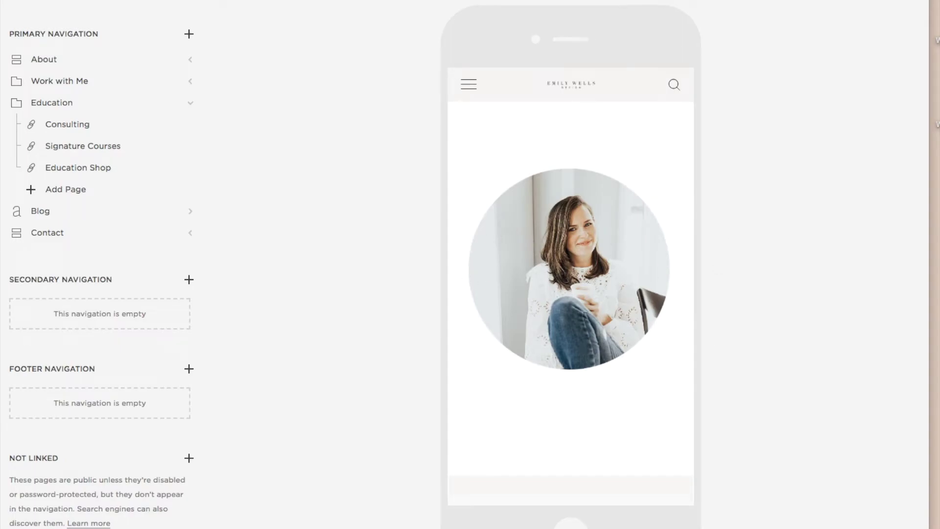
pyautogui.click(649, 1)
pyautogui.scroll(-3, 447, 203)
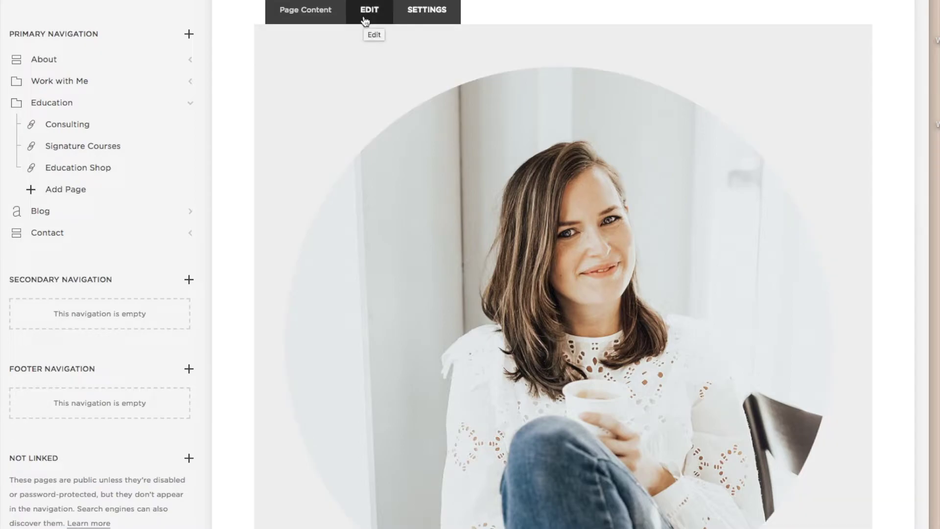
# Step: Enter edit mode and type the Instagram handle into the text block below the photo
pyautogui.click(363, 20)
pyautogui.scroll(-8, 352, 37)
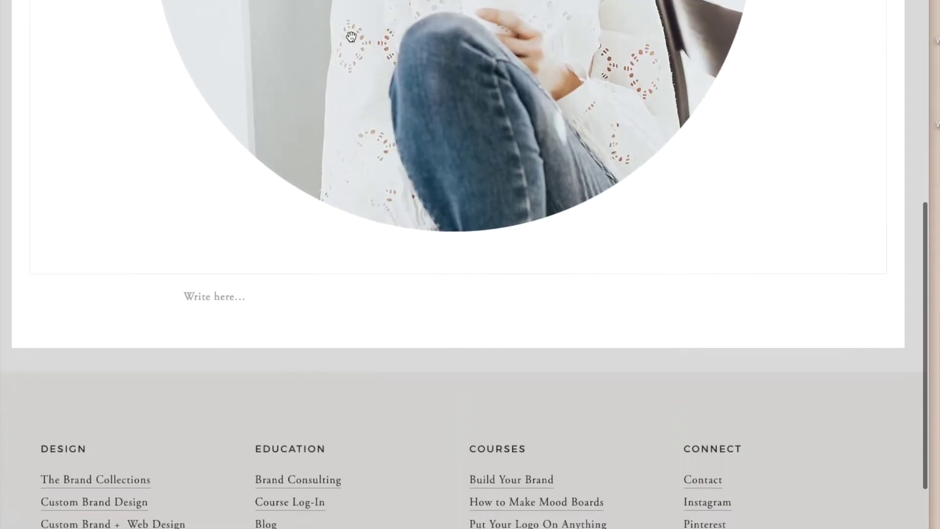
pyautogui.scroll(-2, 332, 54)
pyautogui.moveTo(236, 190)
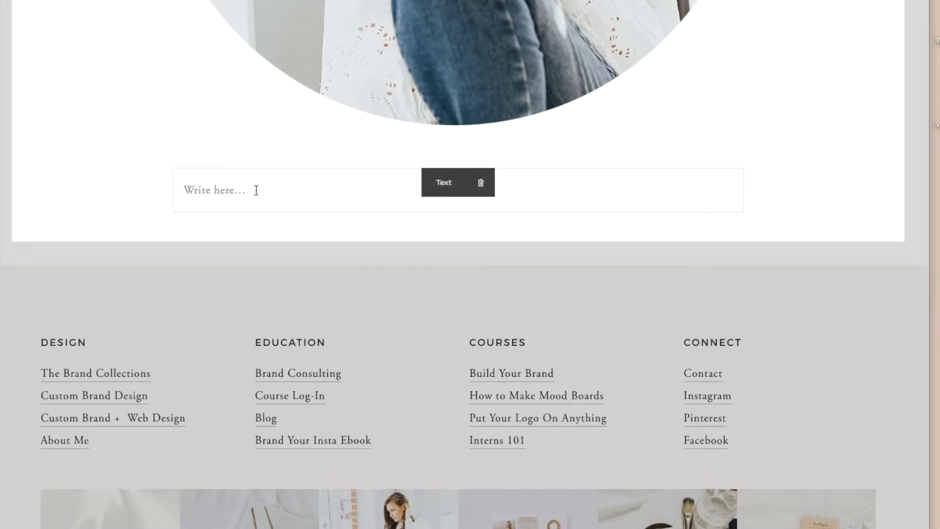
pyautogui.click(330, 192)
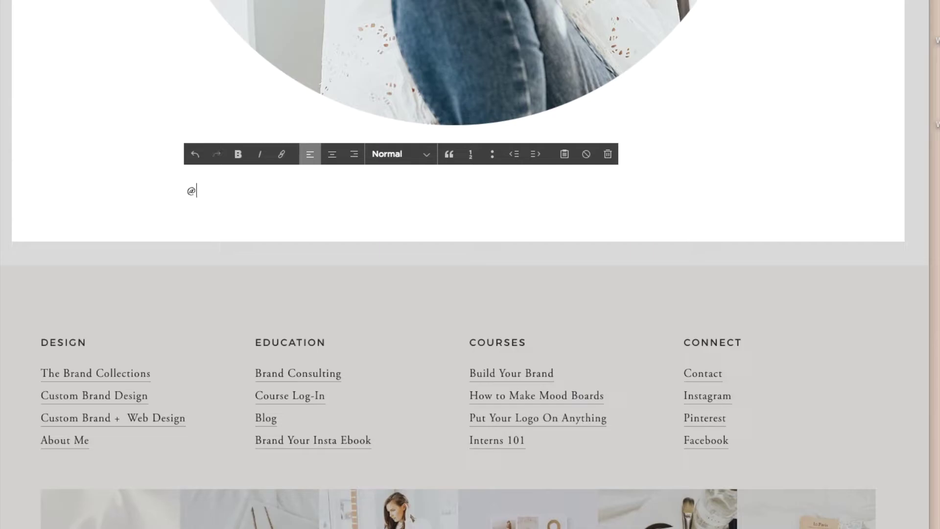
# Step: Centre the handle, style it as Heading 3, and open the block list below it
pyautogui.press('super+a')
pyautogui.click(332, 154)
pyautogui.click(420, 157)
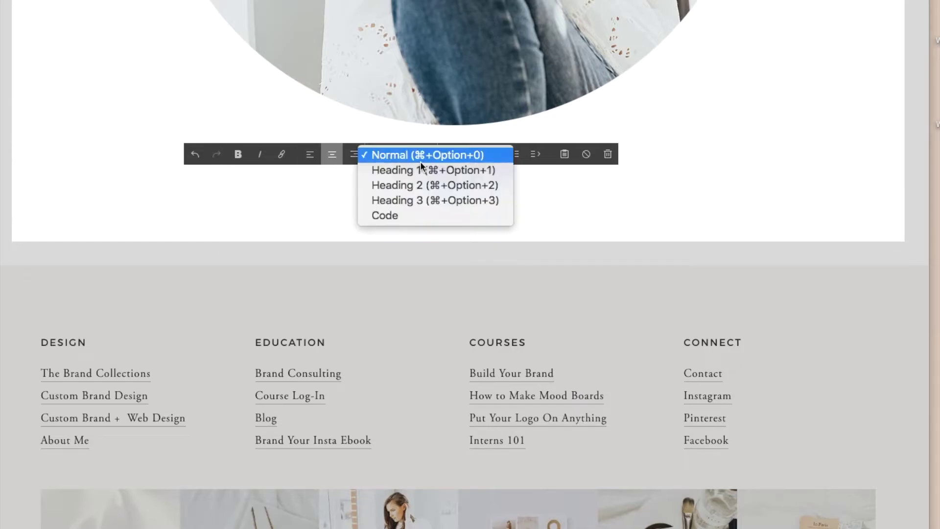
pyautogui.click(434, 200)
pyautogui.moveTo(163, 216)
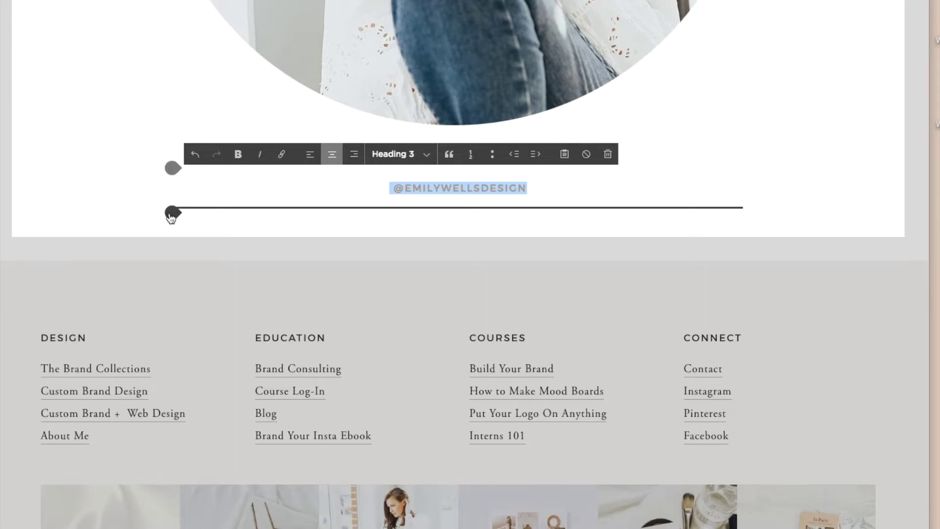
pyautogui.click(171, 214)
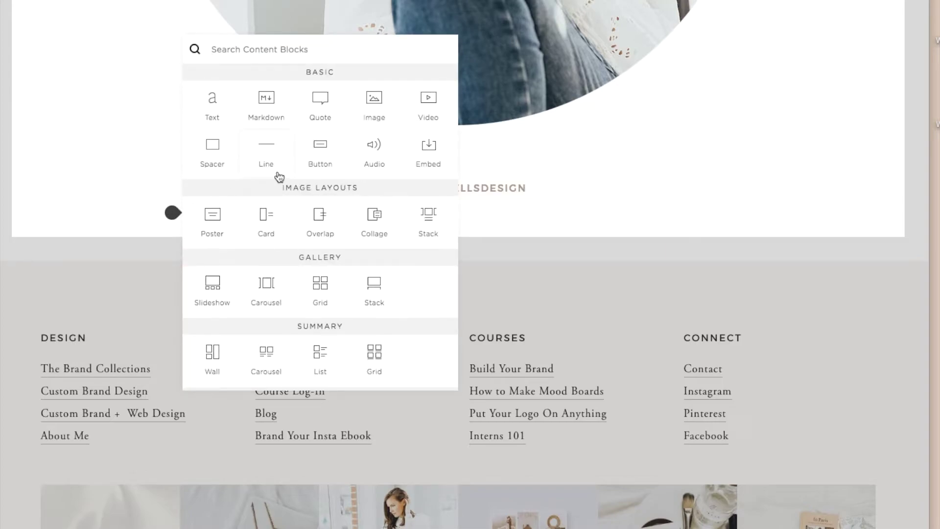
# Step: Add a small button labelled 'New! Buy the Brand Your Instagram Ebook'
pyautogui.click(321, 156)
pyautogui.click(836, 502)
pyautogui.click(832, 496)
pyautogui.scroll(-2, 832, 492)
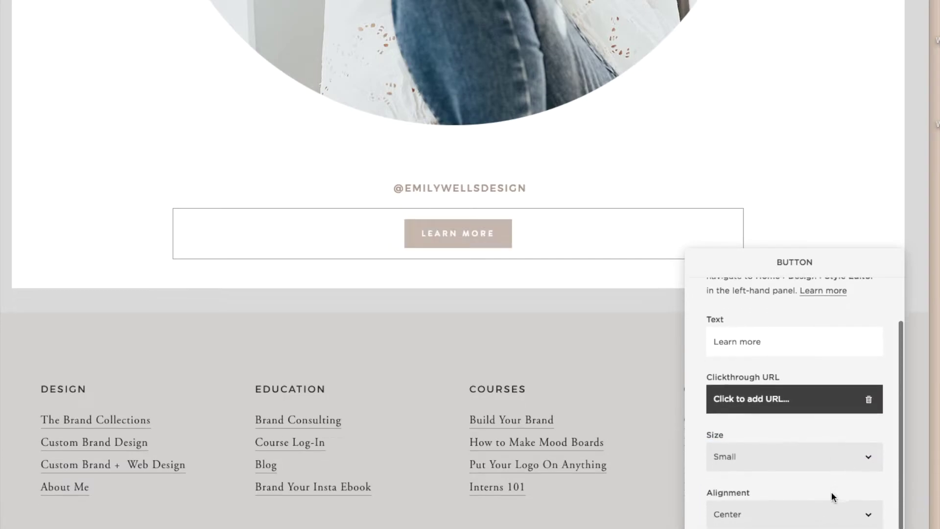
pyautogui.moveTo(792, 343); pyautogui.dragTo(688, 335)
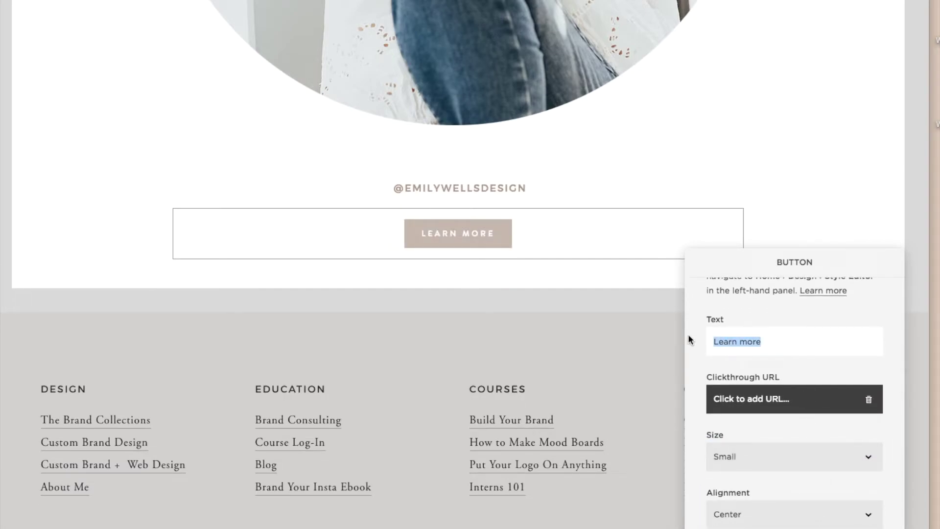
pyautogui.press('BackSpace')
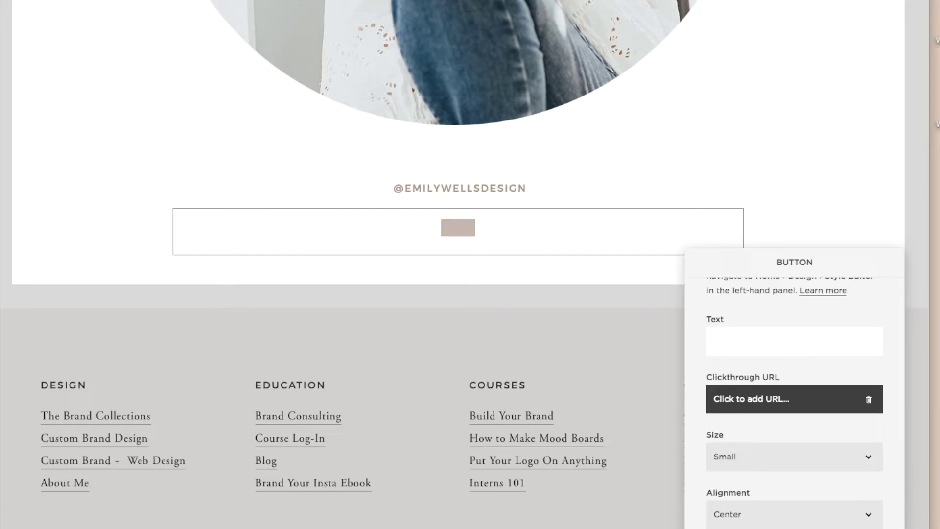
pyautogui.write('New!')
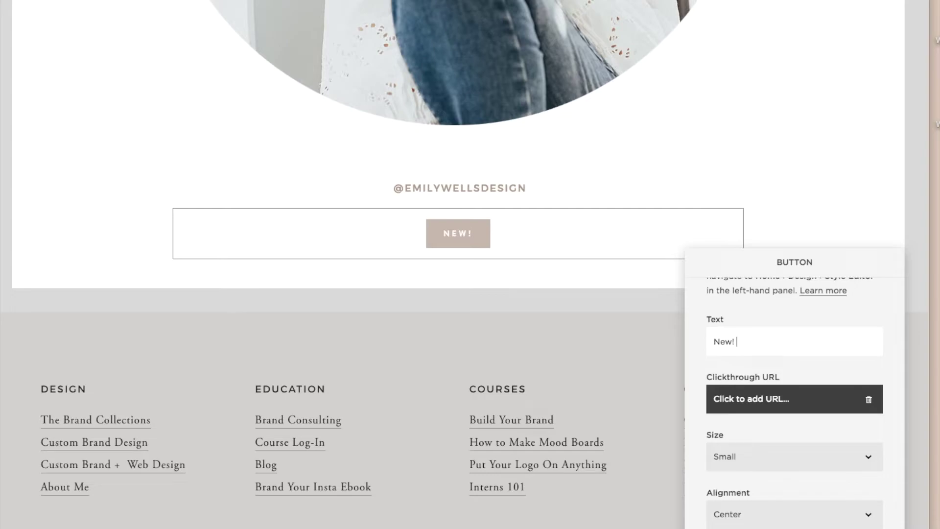
pyautogui.write(' Buy the')
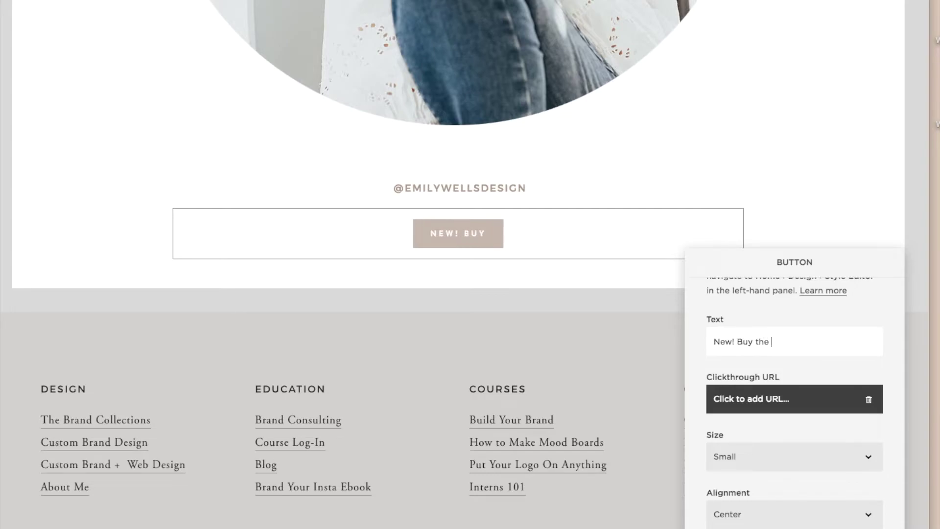
pyautogui.write(' Brand ')
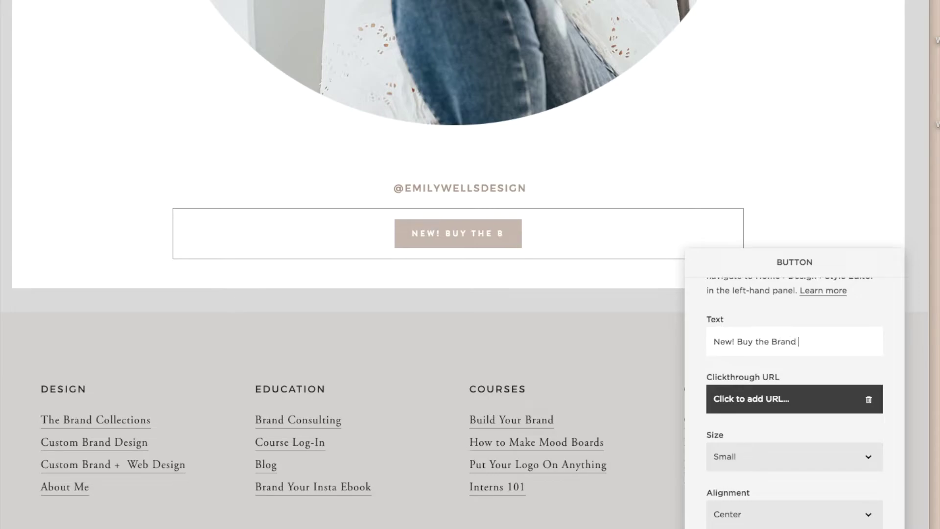
pyautogui.write('Your Instagr')
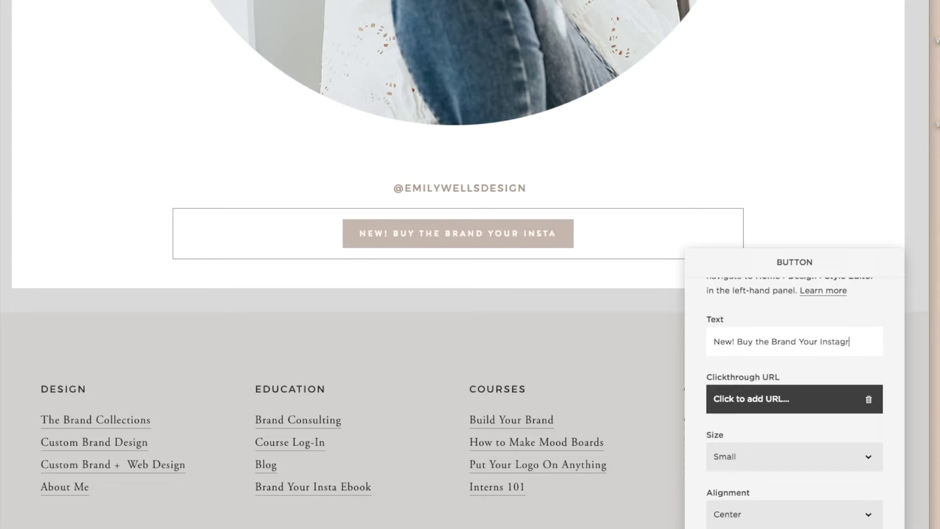
pyautogui.write('am TooEbook')
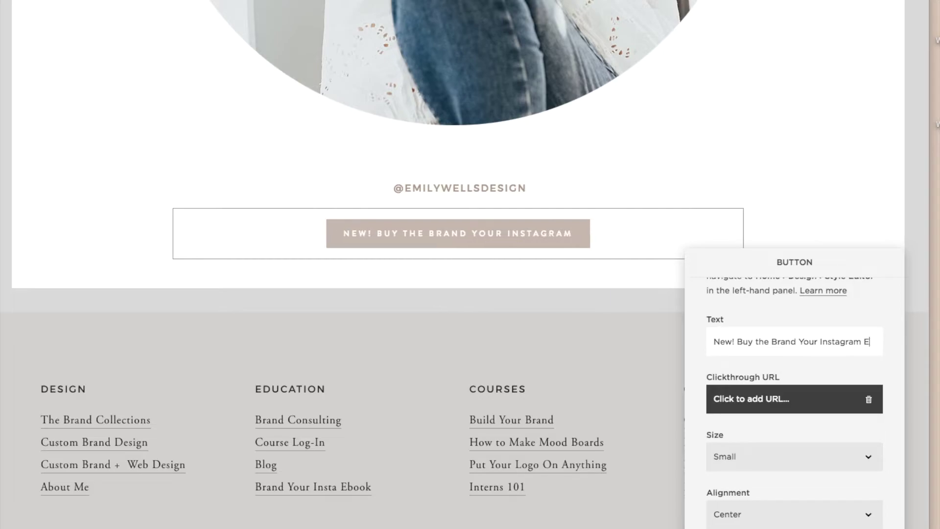
# Step: Link the button to the Education Shop page and close its settings
pyautogui.click(772, 405)
pyautogui.click(779, 425)
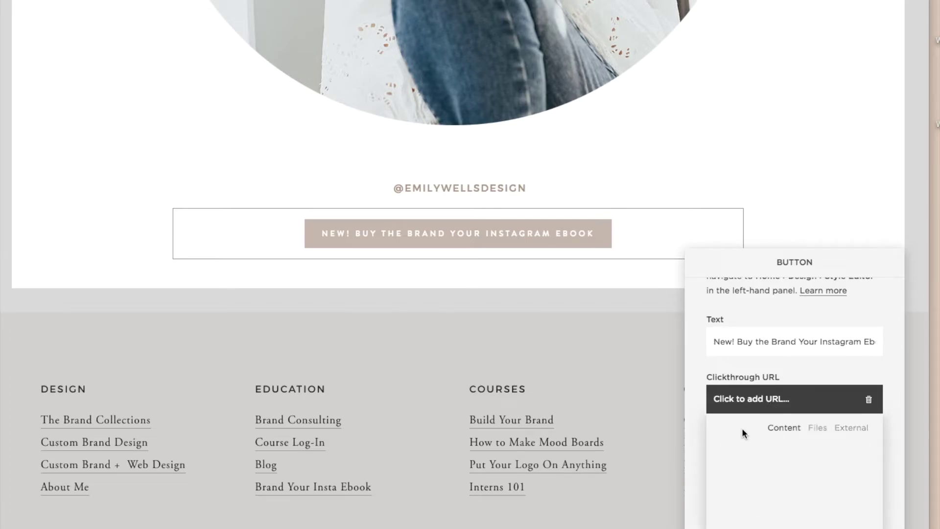
pyautogui.scroll(-10, 849, 451)
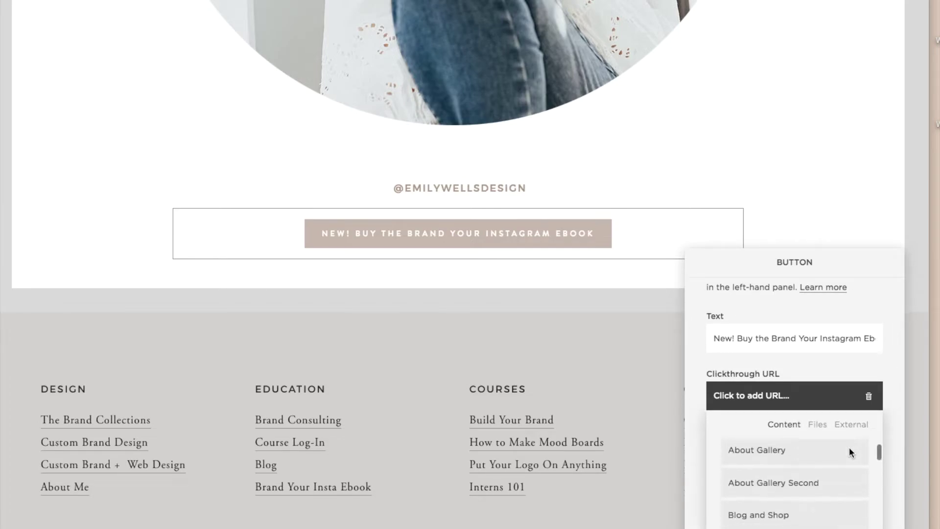
pyautogui.scroll(-10, 849, 449)
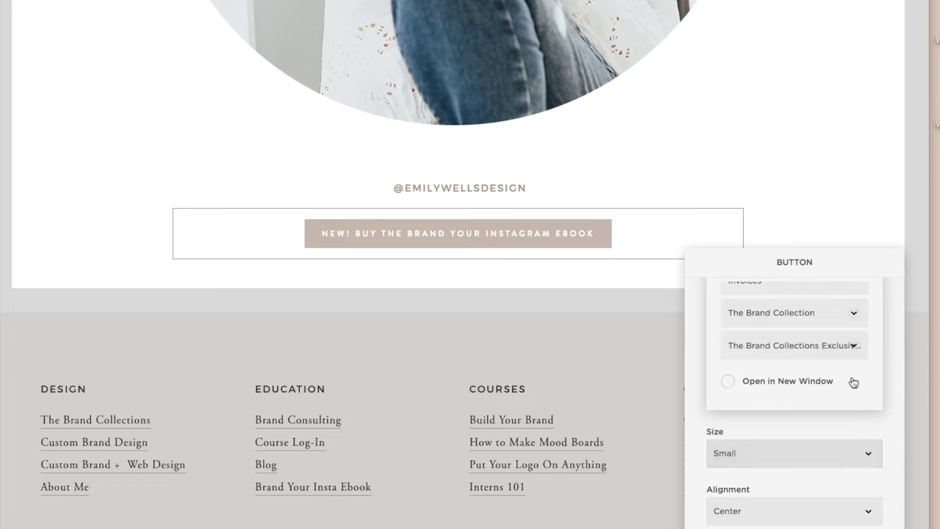
pyautogui.scroll(5, 866, 386)
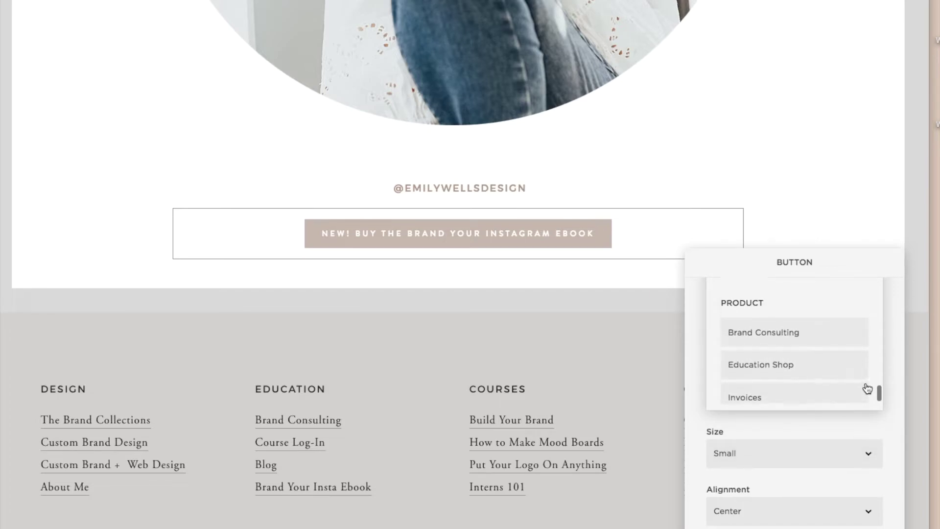
pyautogui.click(810, 373)
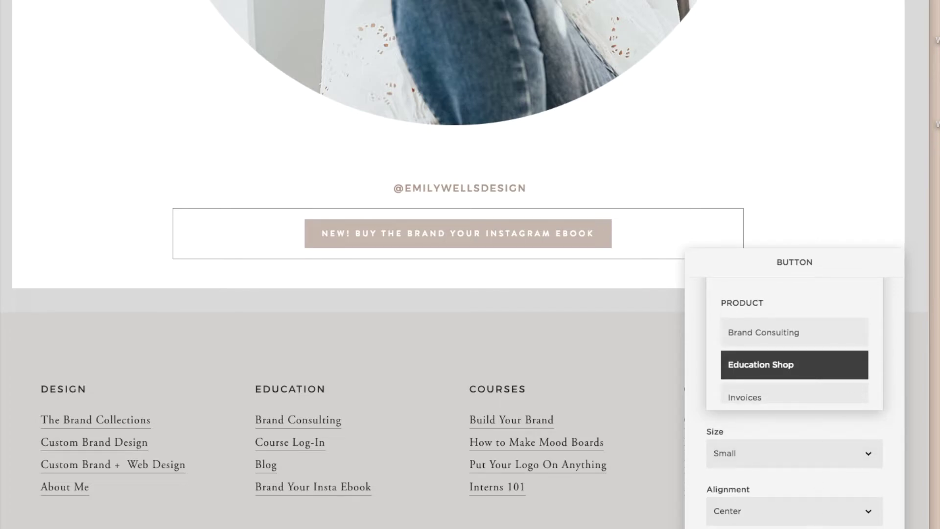
pyautogui.press('Escape')
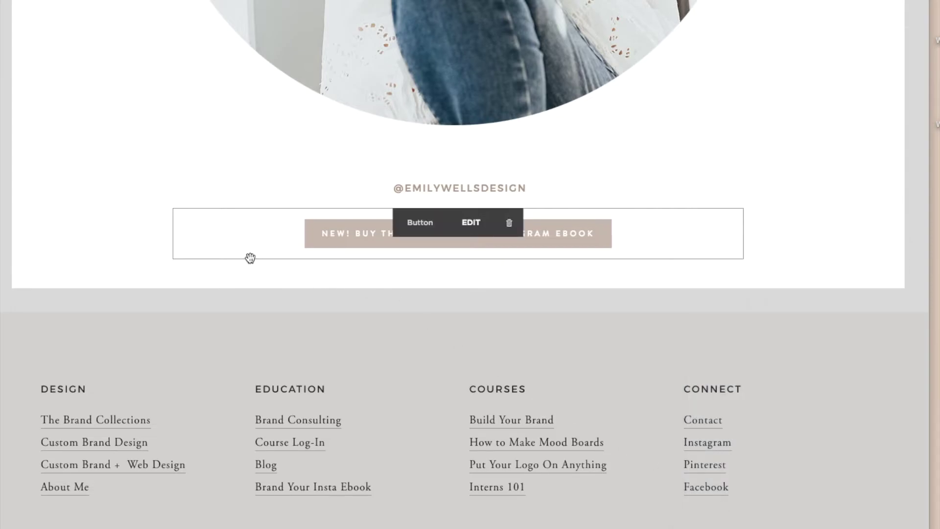
pyautogui.click(172, 259)
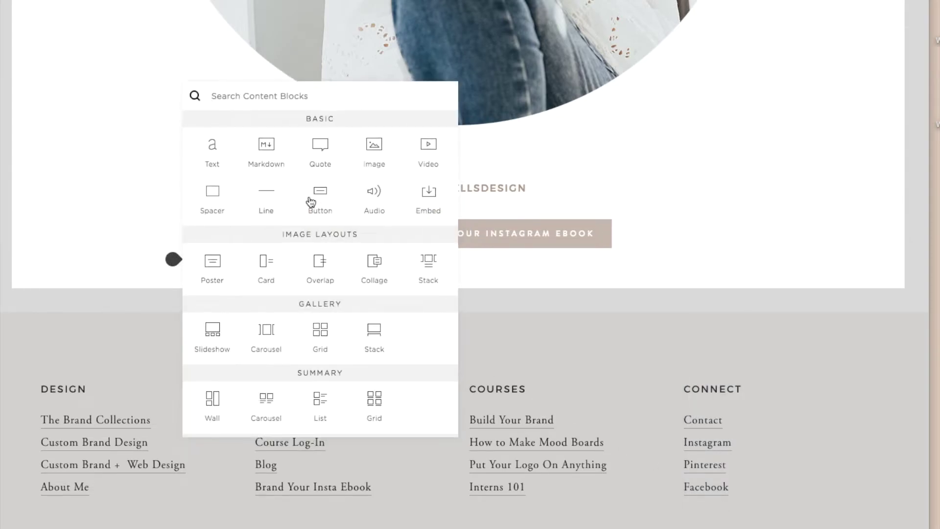
# Step: Add a second small button labelled 'Shop the Brand Collection'
pyautogui.click(324, 193)
pyautogui.moveTo(796, 402); pyautogui.dragTo(702, 390)
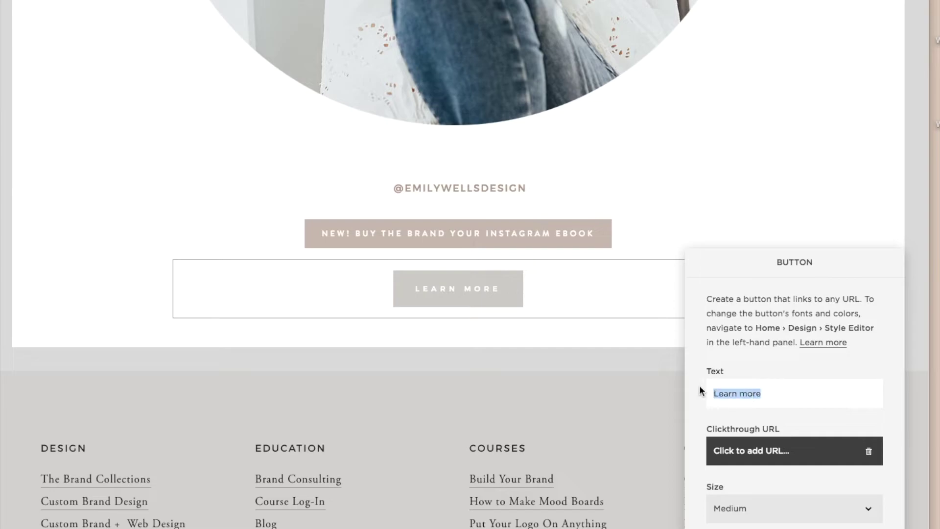
pyautogui.press('BackSpace')
pyautogui.write('Shop')
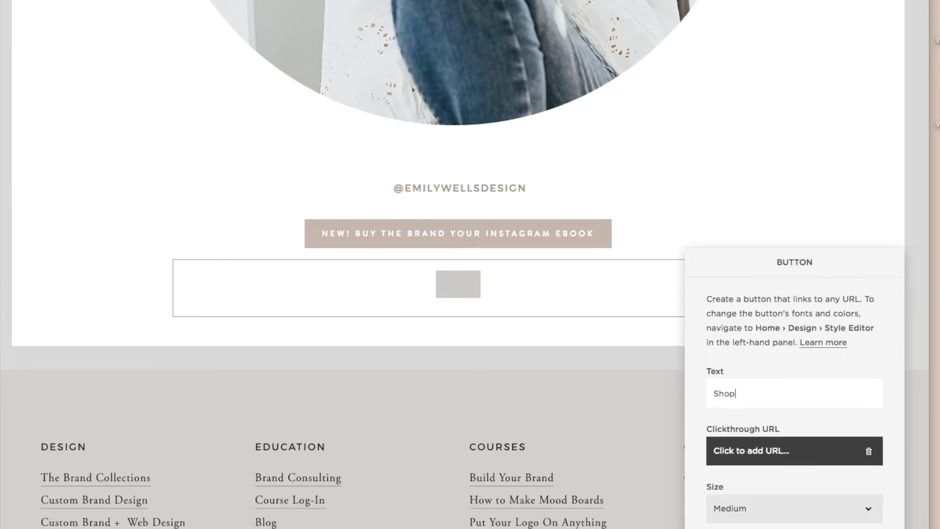
pyautogui.write(' the Brand Collection')
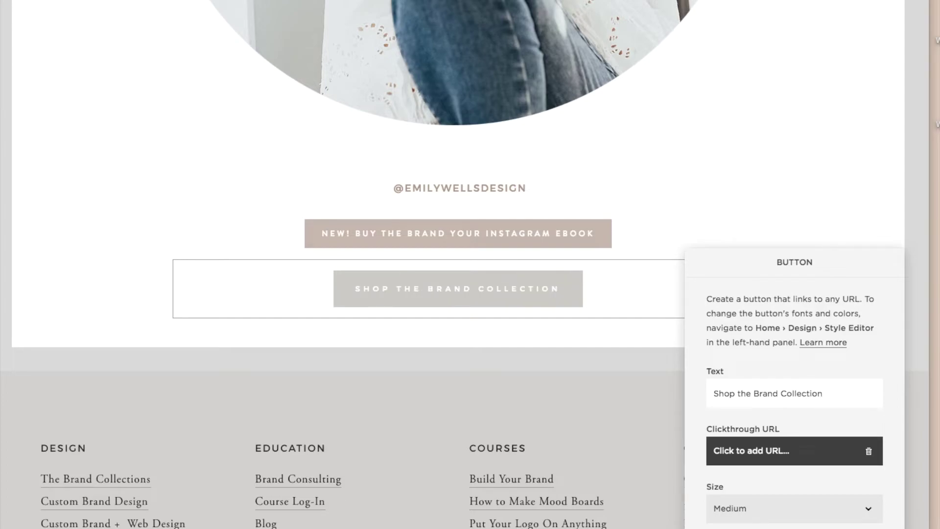
pyautogui.click(771, 508)
pyautogui.click(766, 496)
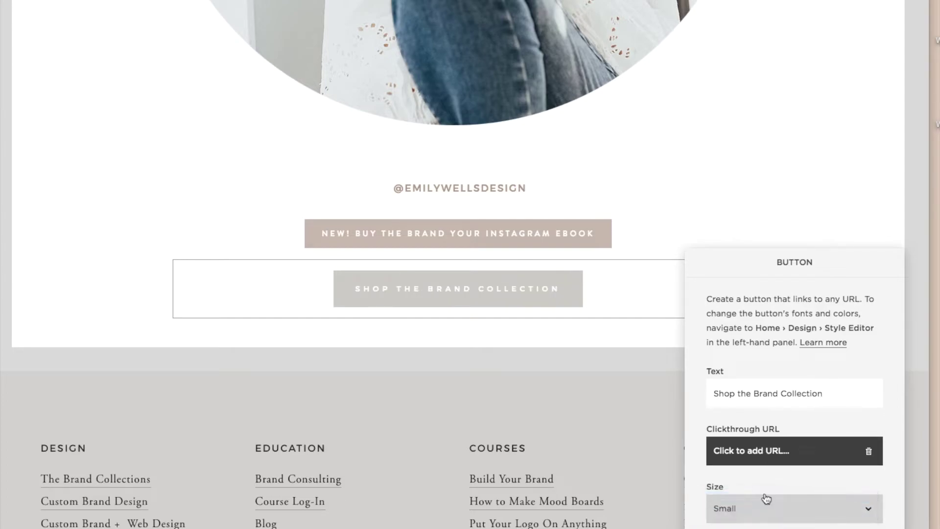
# Step: Link the second button to The Brand Collection page and close its settings
pyautogui.click(776, 459)
pyautogui.click(783, 480)
pyautogui.scroll(-3, 875, 481)
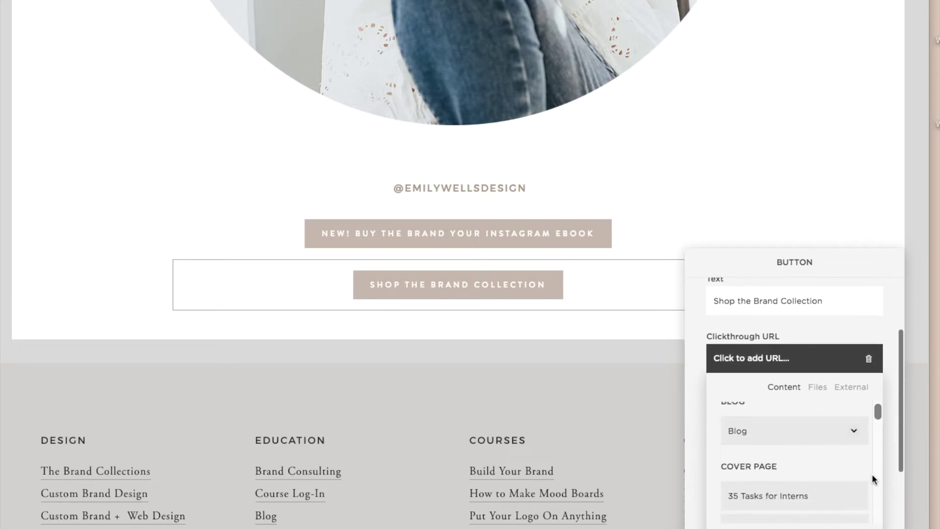
pyautogui.scroll(-10, 873, 476)
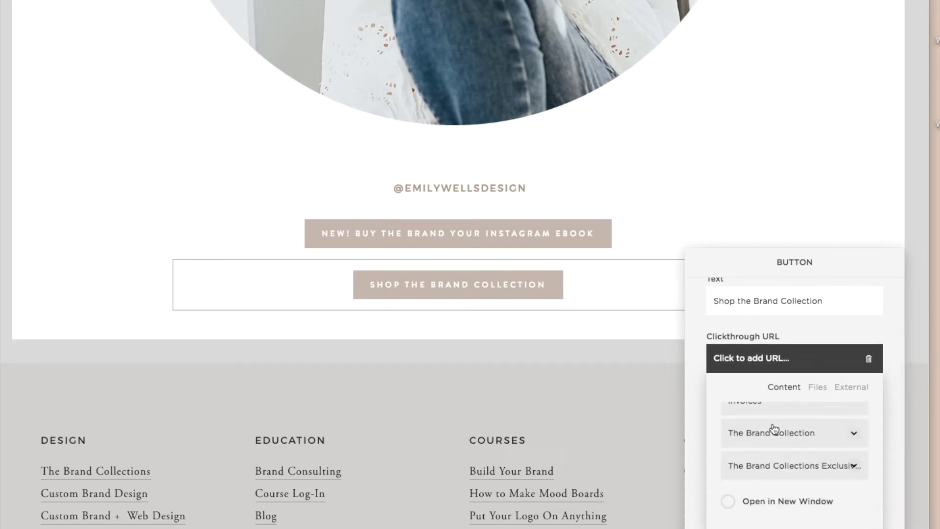
pyautogui.click(772, 430)
pyautogui.click(137, 303)
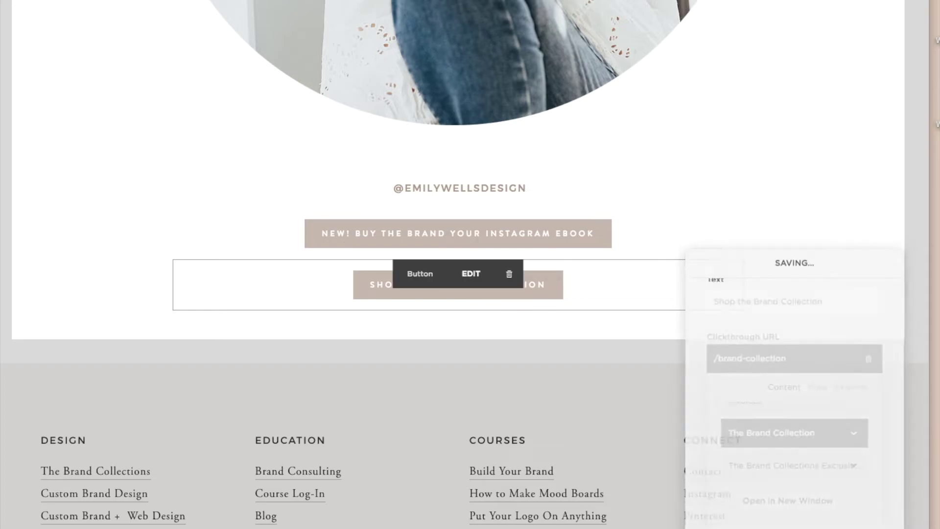
# Step: Add a third small button labelled 'Read the Blog'
pyautogui.click(172, 310)
pyautogui.click(337, 262)
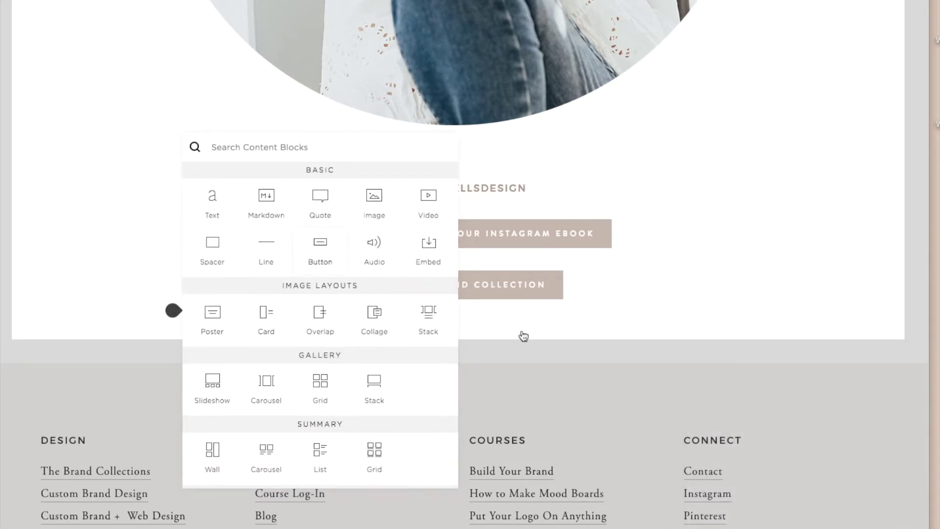
pyautogui.write('Rea')
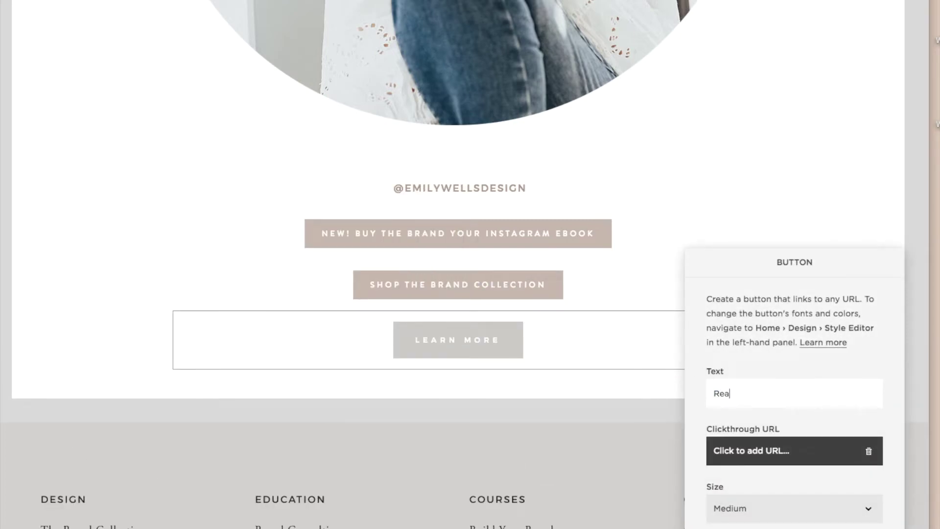
pyautogui.write('d the Bl')
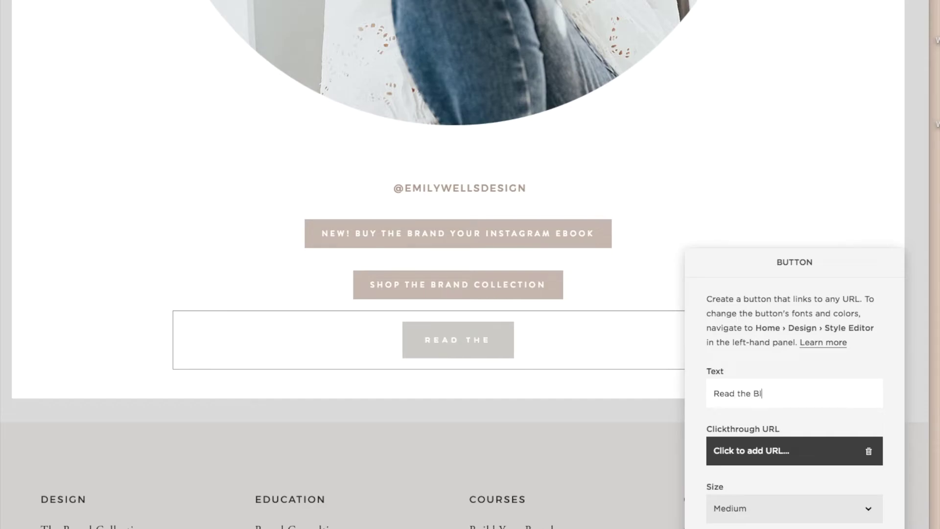
pyautogui.write('og')
pyautogui.moveTo(776, 394); pyautogui.dragTo(671, 395)
pyautogui.click(751, 509)
pyautogui.click(750, 495)
# Step: Link the Read the Blog button to the Blog page and close its settings
pyautogui.click(788, 451)
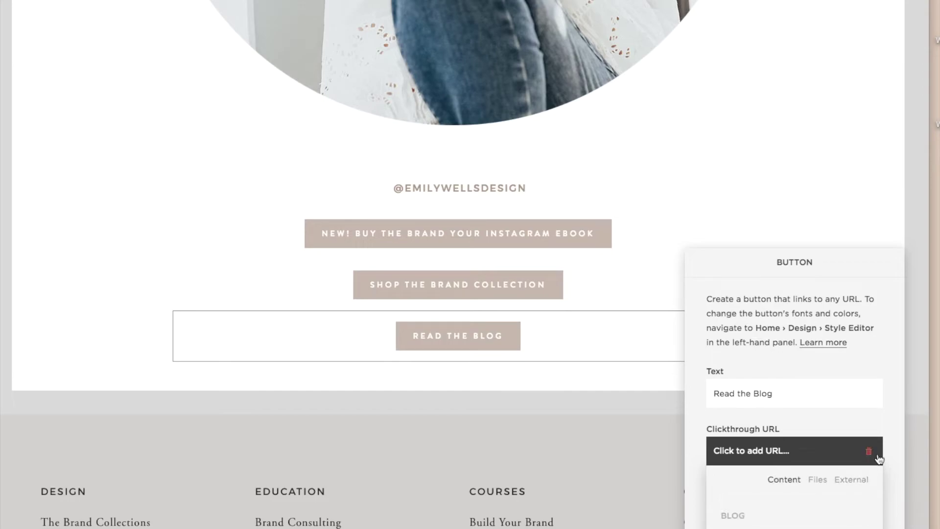
pyautogui.scroll(-2, 881, 444)
pyautogui.click(805, 453)
pyautogui.click(421, 383)
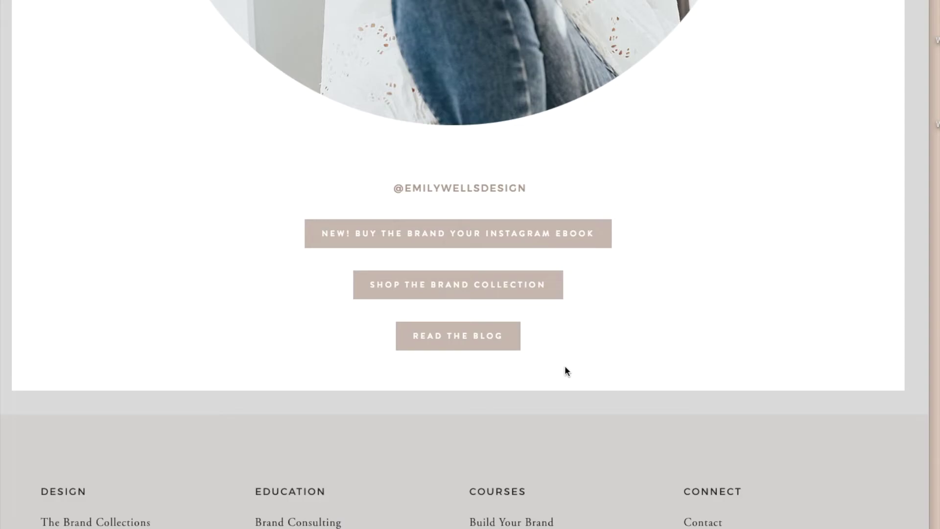
pyautogui.moveTo(175, 366)
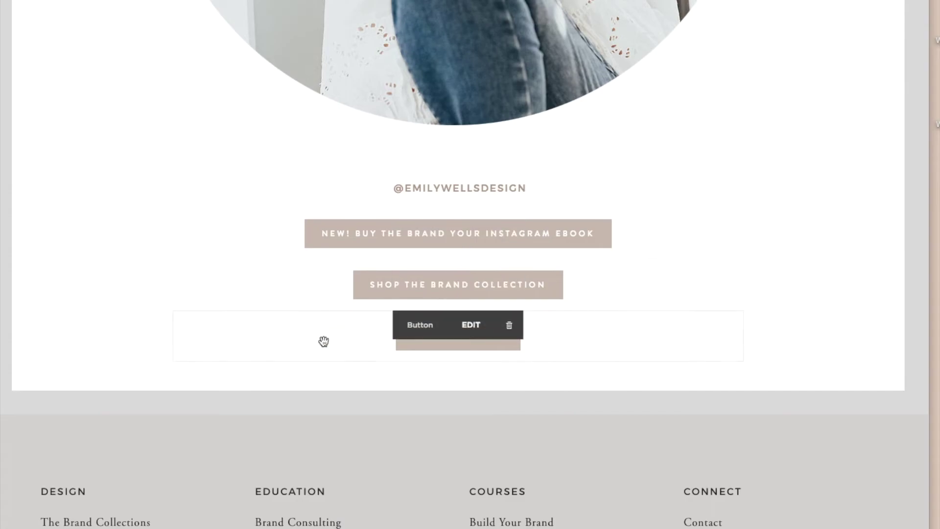
pyautogui.moveTo(356, 298); pyautogui.dragTo(376, 217)
pyautogui.moveTo(384, 342); pyautogui.dragTo(398, 271)
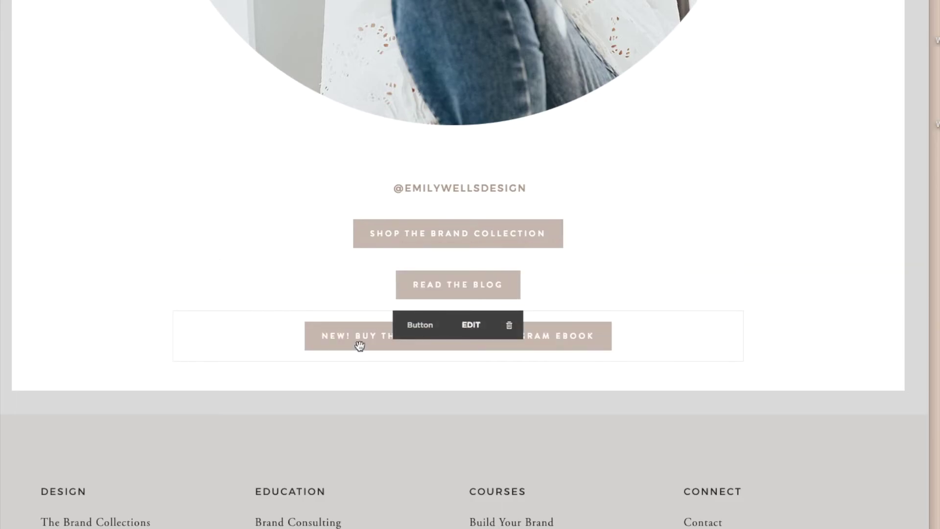
pyautogui.moveTo(357, 339); pyautogui.dragTo(378, 219)
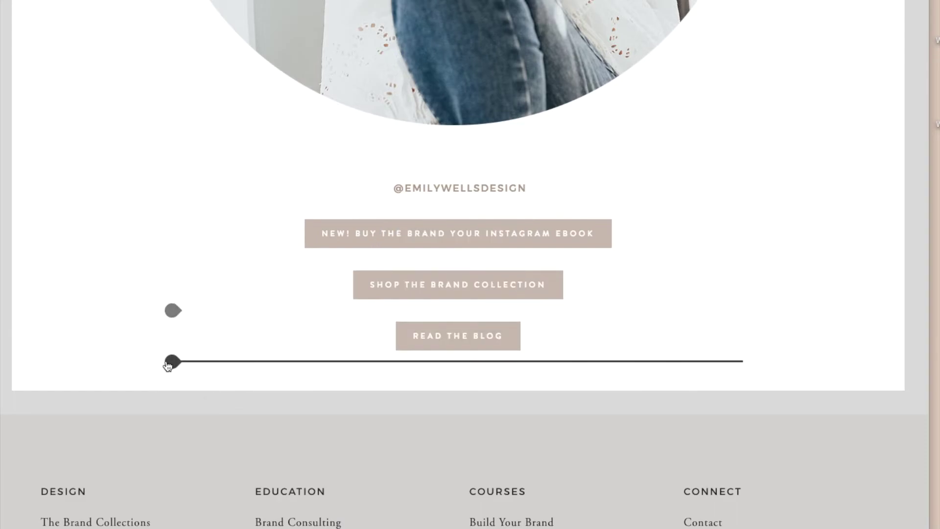
# Step: Add a text block below the buttons and paste in the bio paragraph
pyautogui.click(169, 363)
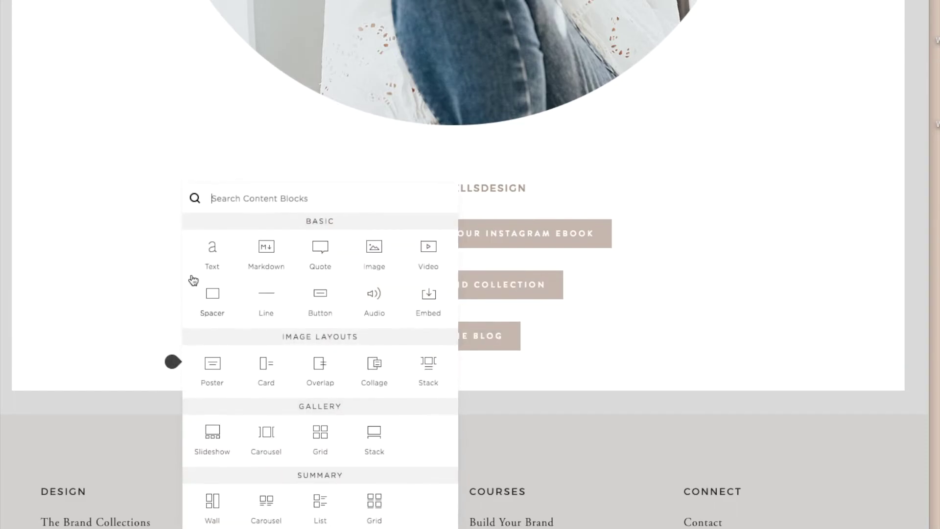
pyautogui.click(216, 246)
pyautogui.write('Coming at ya from sweet home Alabama, I am a brand designer and educator serving creative entrepreneurs all over the U.S., Europe, and Canada. Most days you will find me at my desk surrounded by mood boards paired with a strong cappuccino (or two). Through design and education, I help people just like you grow their business and provide tools to take all kinds of brands to the next level.')
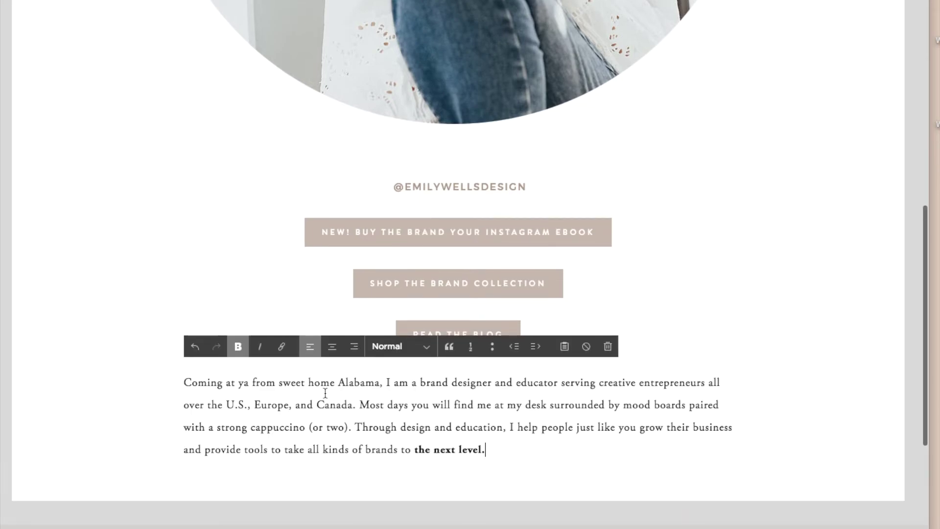
# Step: Centre the whole bio paragraph and leave page-edit mode
pyautogui.hotkey('ctrl', 'a')
pyautogui.click(335, 359)
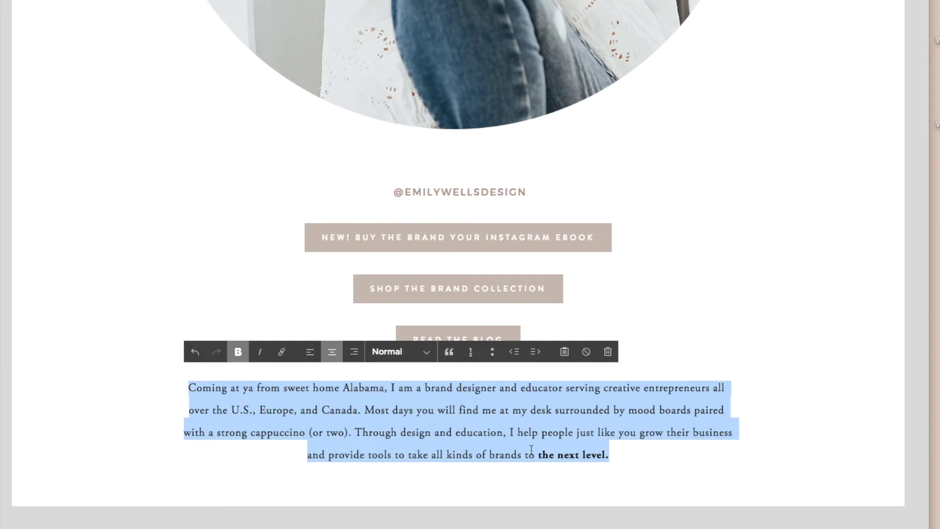
pyautogui.click(656, 461)
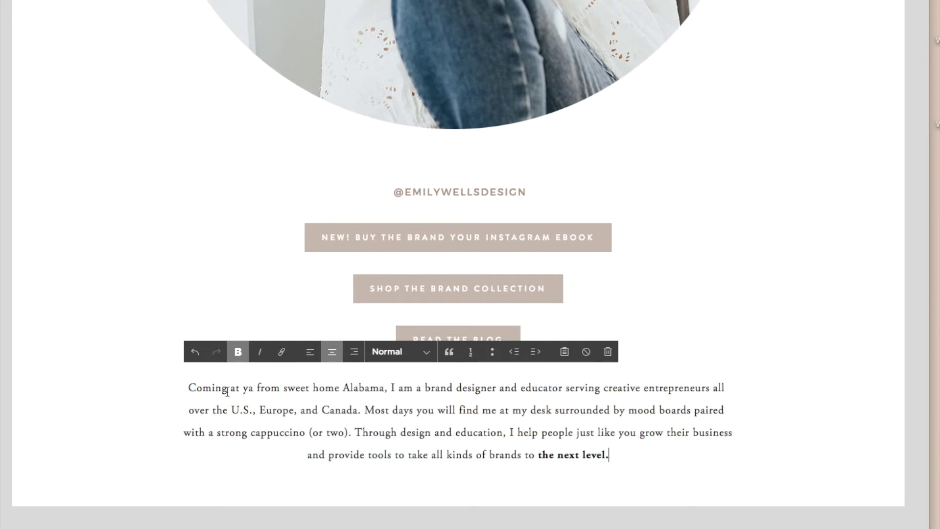
pyautogui.moveTo(390, 242)
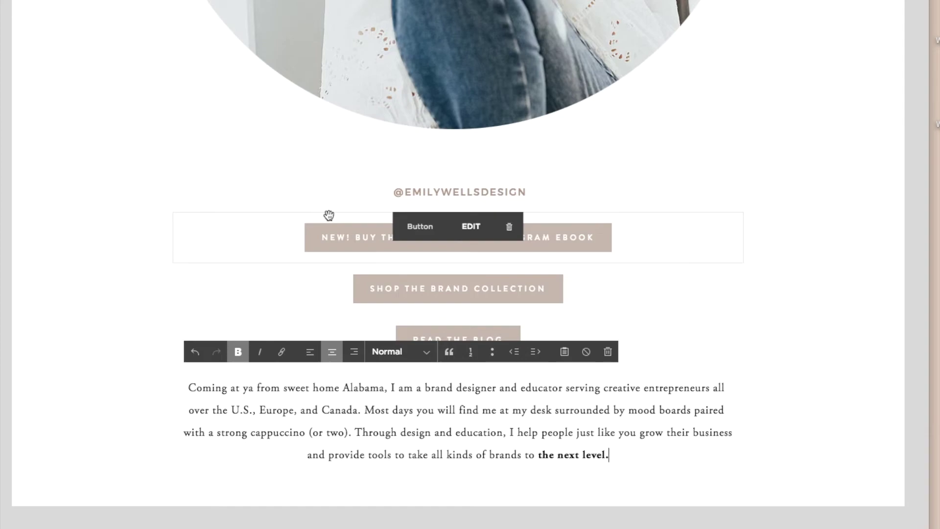
pyautogui.moveTo(340, 285)
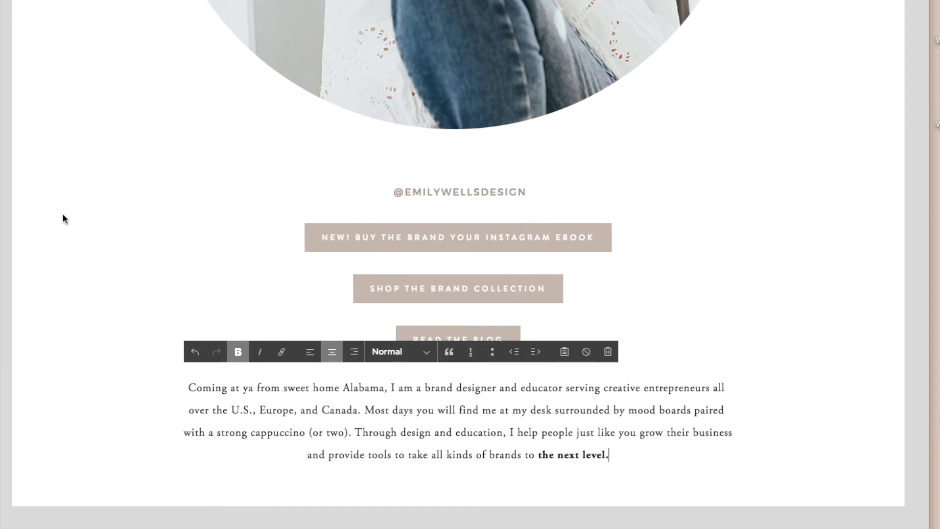
pyautogui.press('Escape')
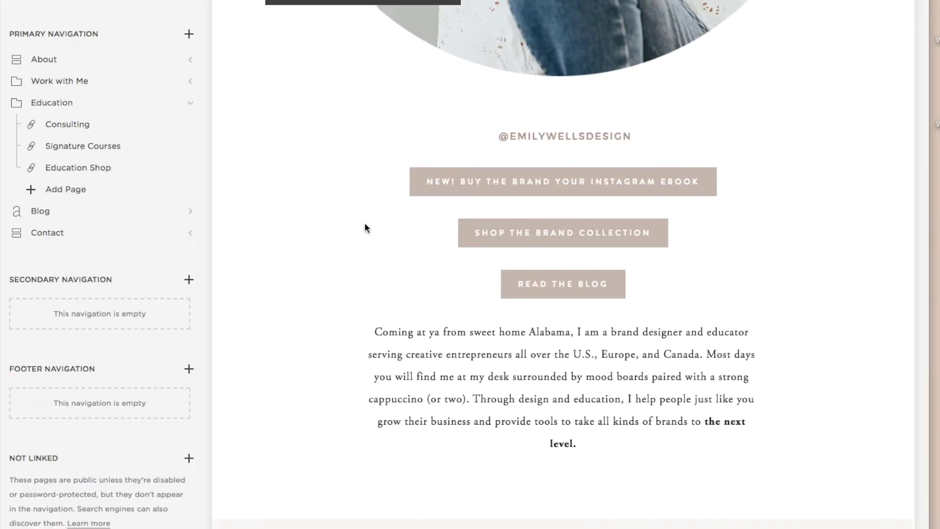
# Step: Switch to the mobile-sized preview and scroll through the link-in-bio page
pyautogui.click(545, 23)
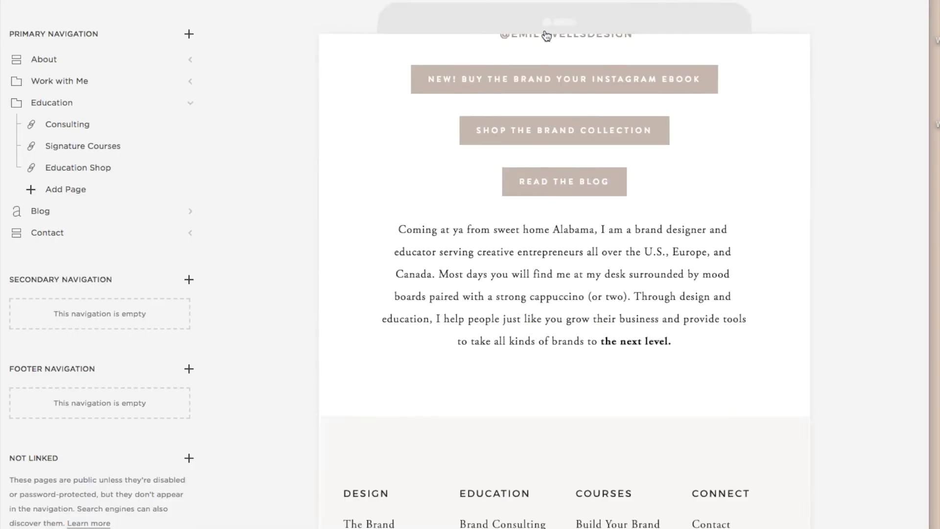
pyautogui.scroll(10, 546, 244)
pyautogui.scroll(-6, 545, 242)
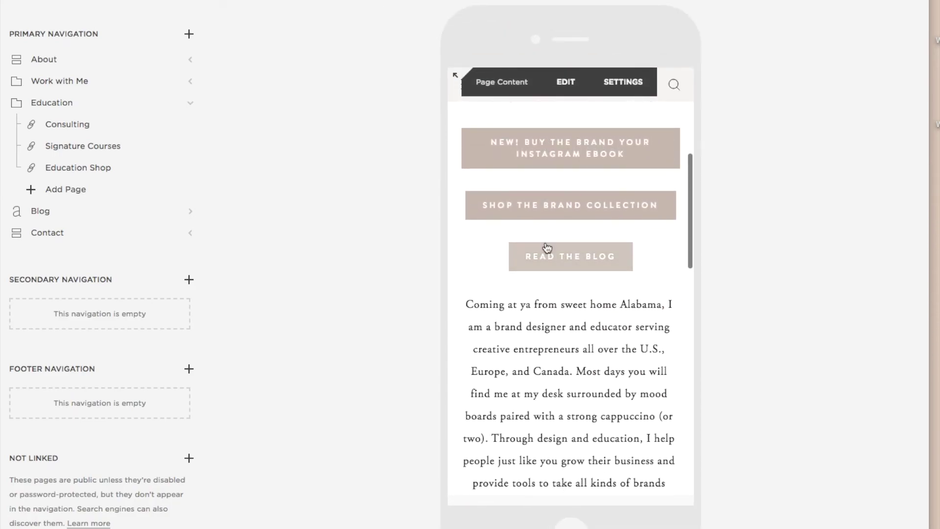
pyautogui.scroll(-3, 547, 247)
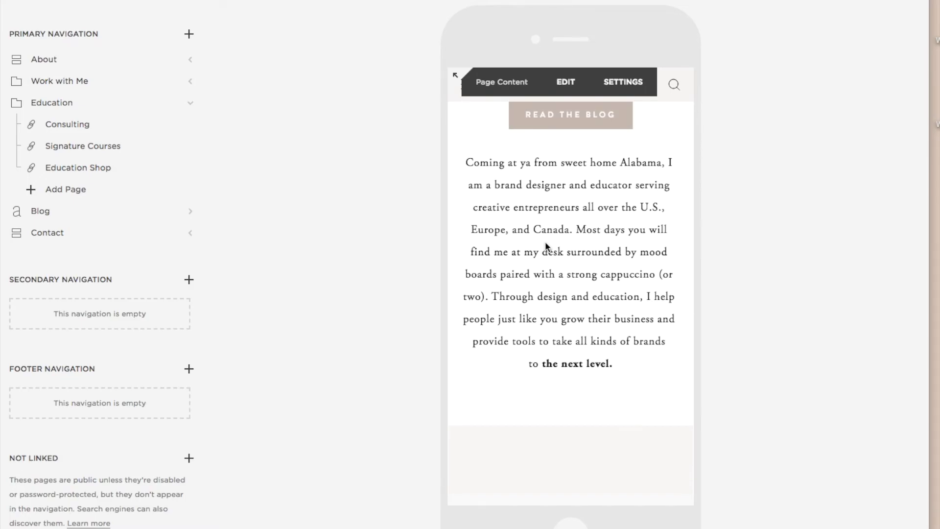
pyautogui.scroll(-3, 546, 245)
pyautogui.scroll(8, 546, 245)
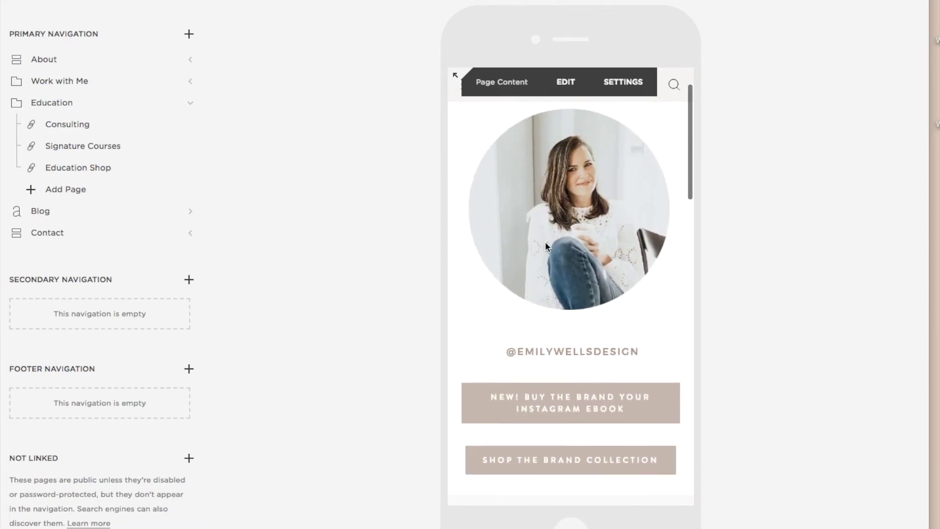
pyautogui.scroll(2, 546, 244)
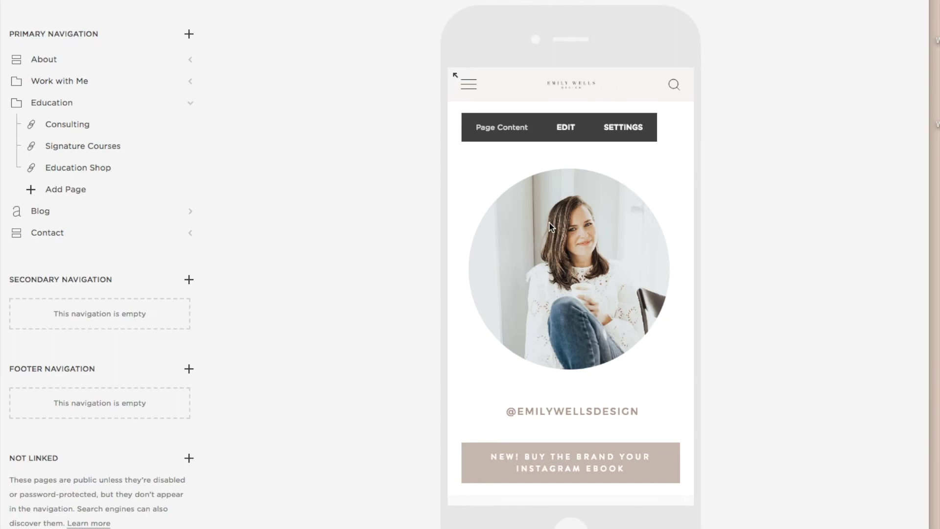
pyautogui.scroll(-10, 549, 223)
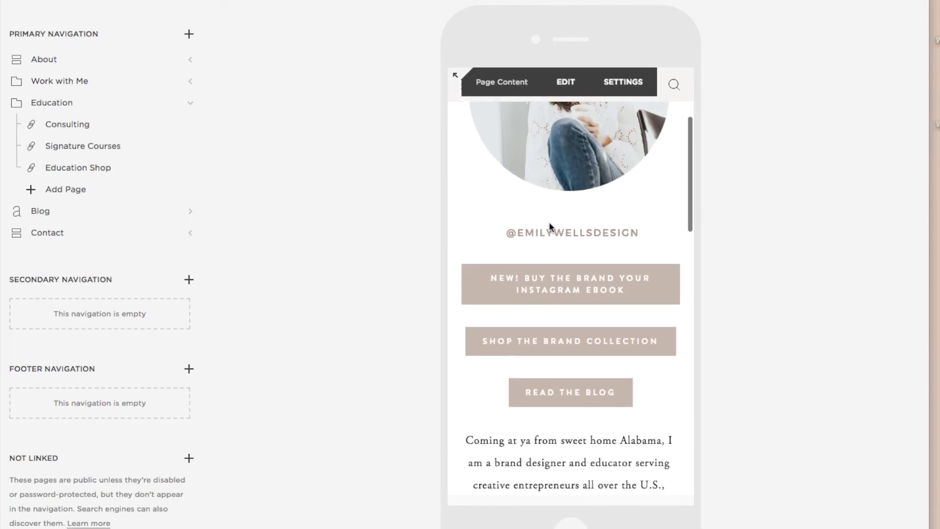
pyautogui.scroll(-10, 551, 226)
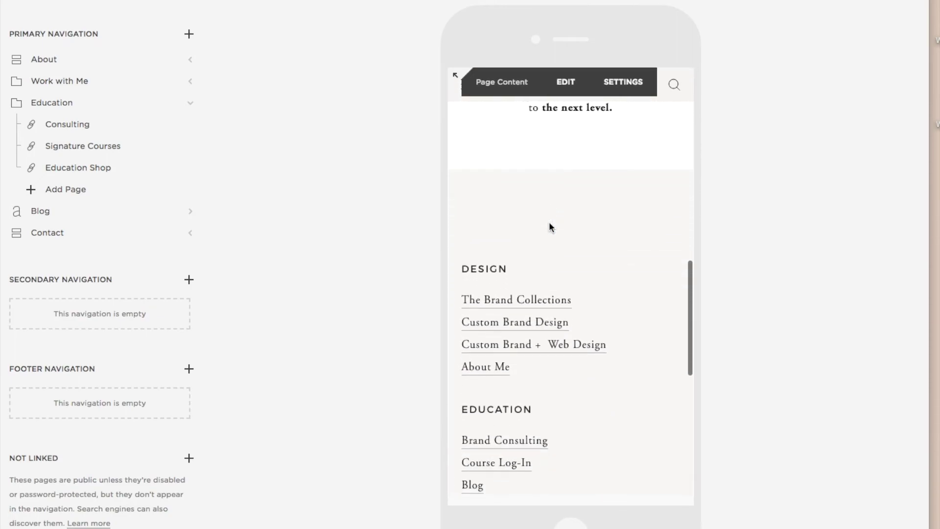
pyautogui.scroll(-10, 549, 223)
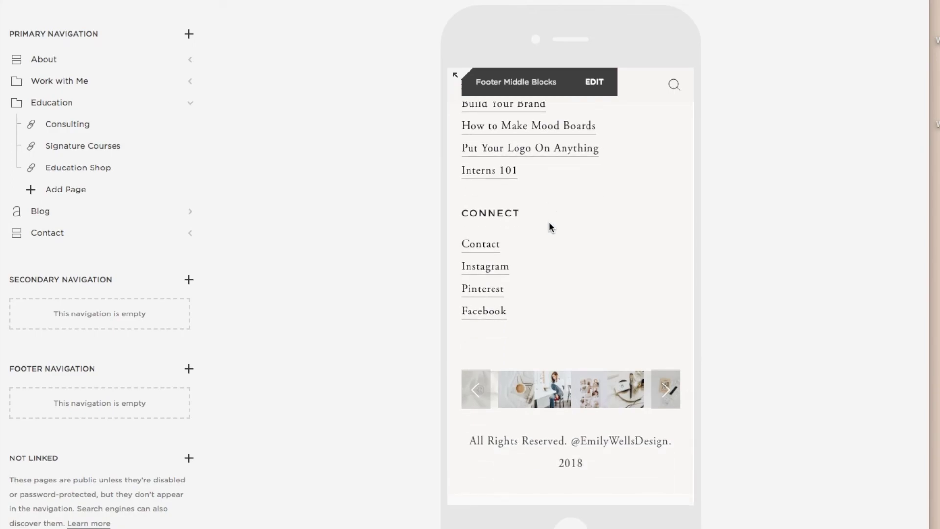
pyautogui.scroll(20, 549, 225)
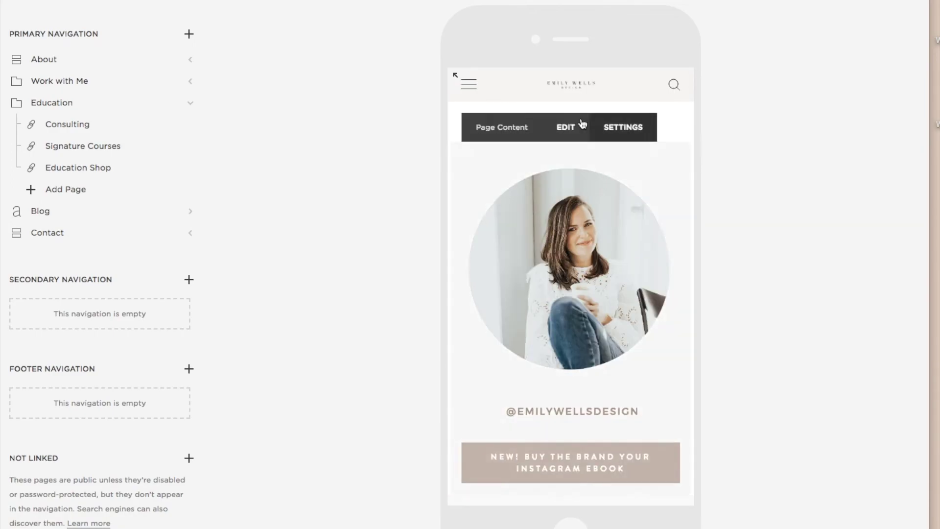
# Step: Test the navigation menu and search page in the phone preview, then return home
pyautogui.click(469, 86)
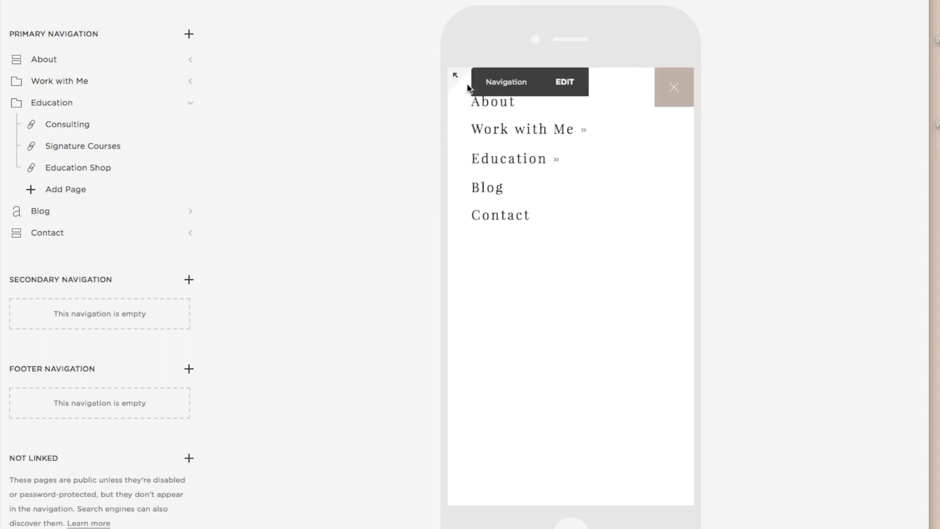
pyautogui.click(671, 97)
pyautogui.click(672, 88)
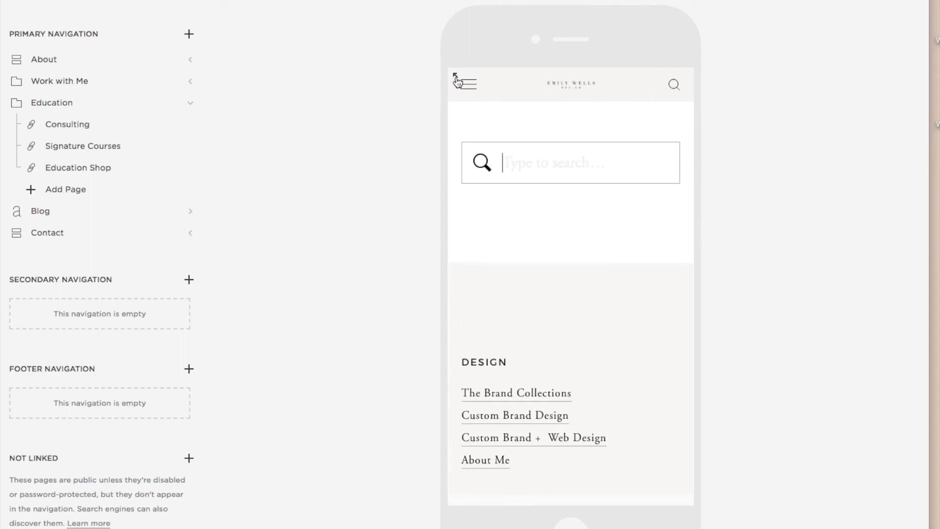
pyautogui.click(569, 93)
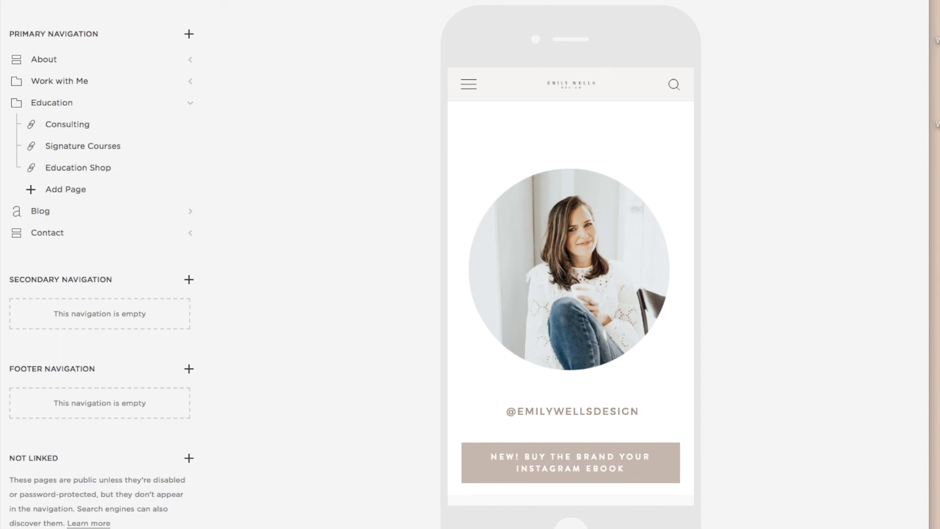
pyautogui.moveTo(531, 126)
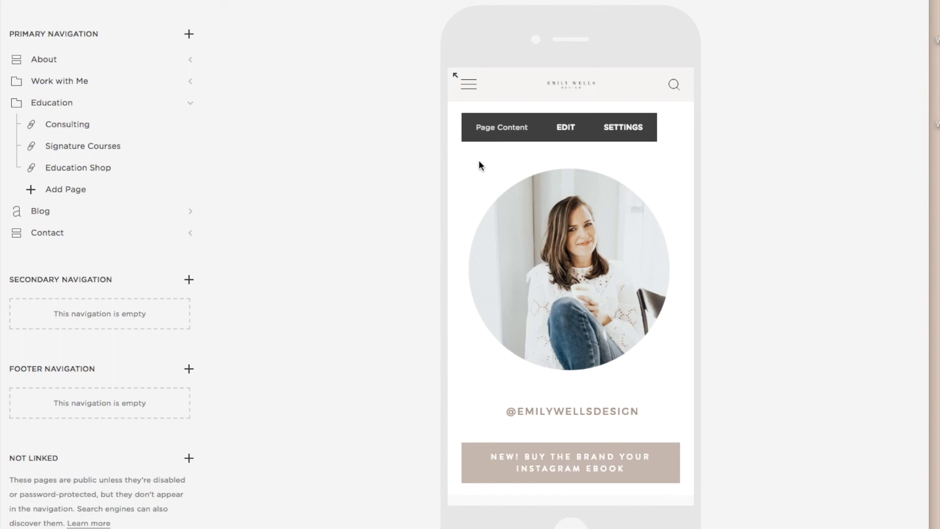
pyautogui.moveTo(535, 85)
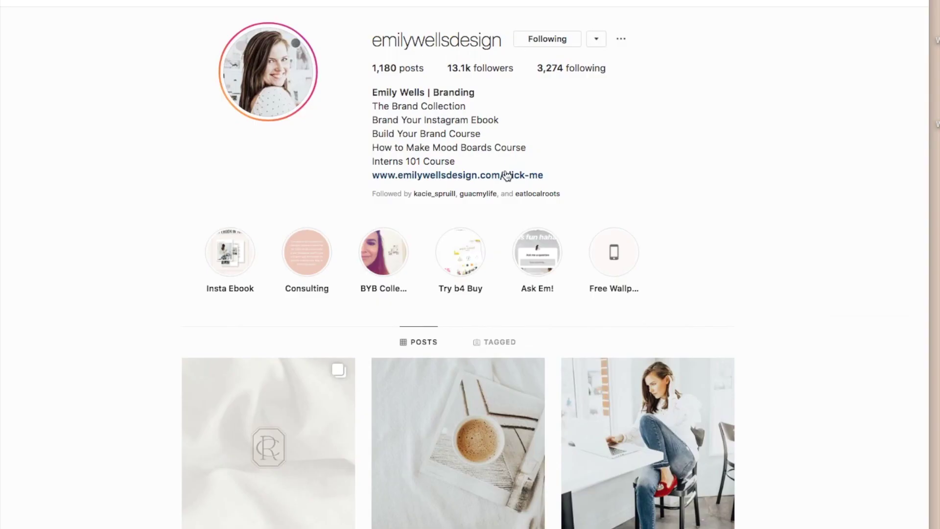